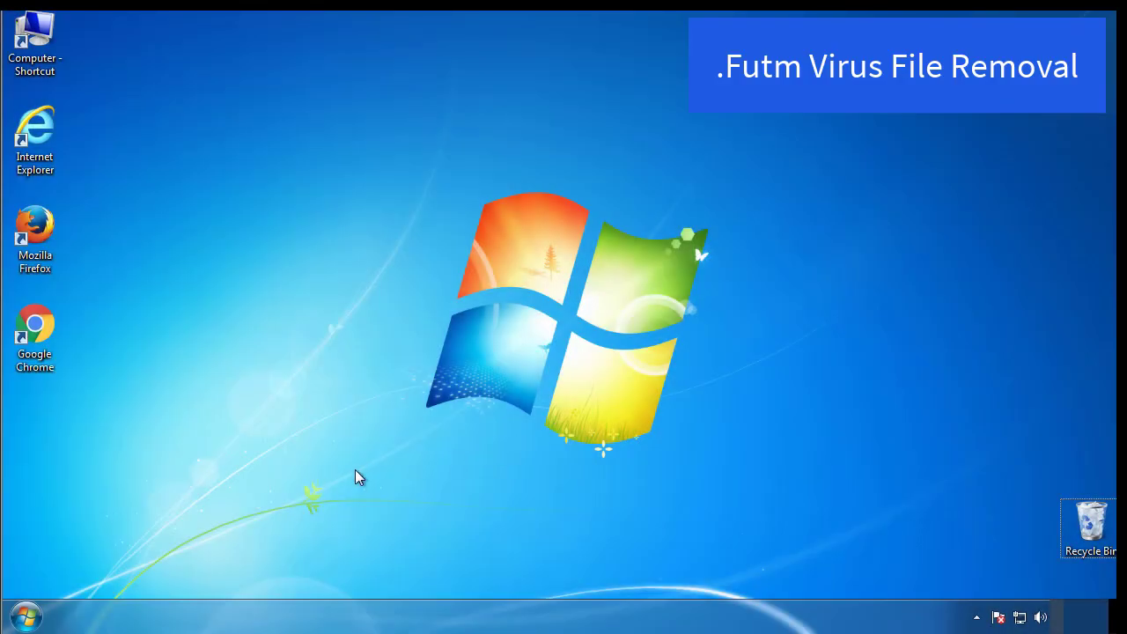
- Enable Safe boot with the Minimal option in System Configuration, restart the computer and dismiss the safe mode help window
{"action": "left_click", "coordinate": [40, 617]}
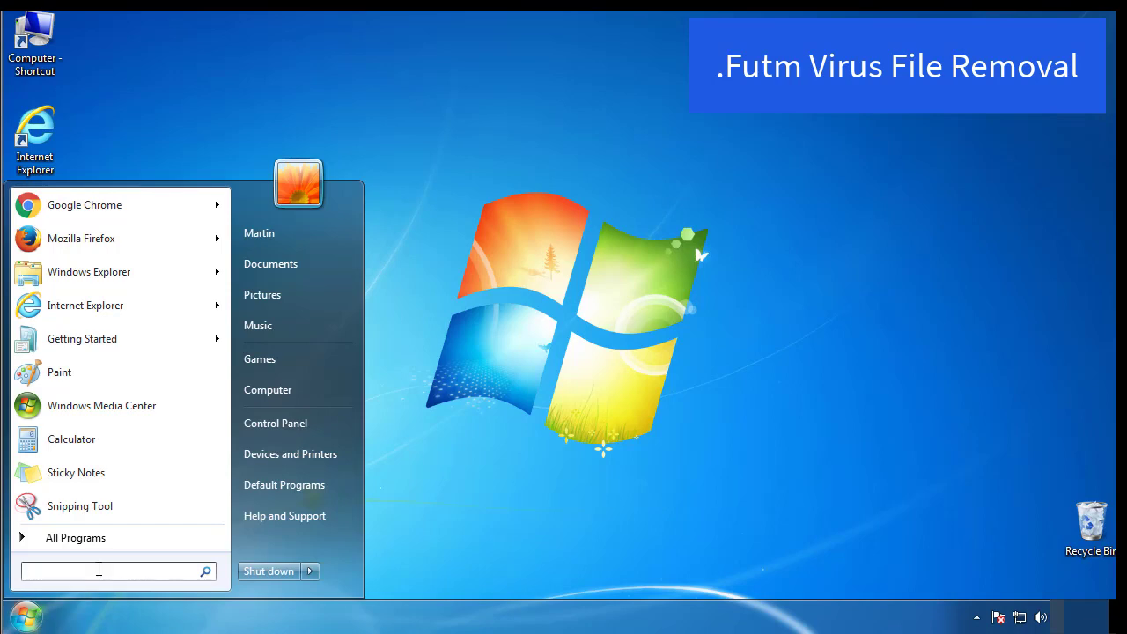
{"action": "type", "text": "msconfig"}
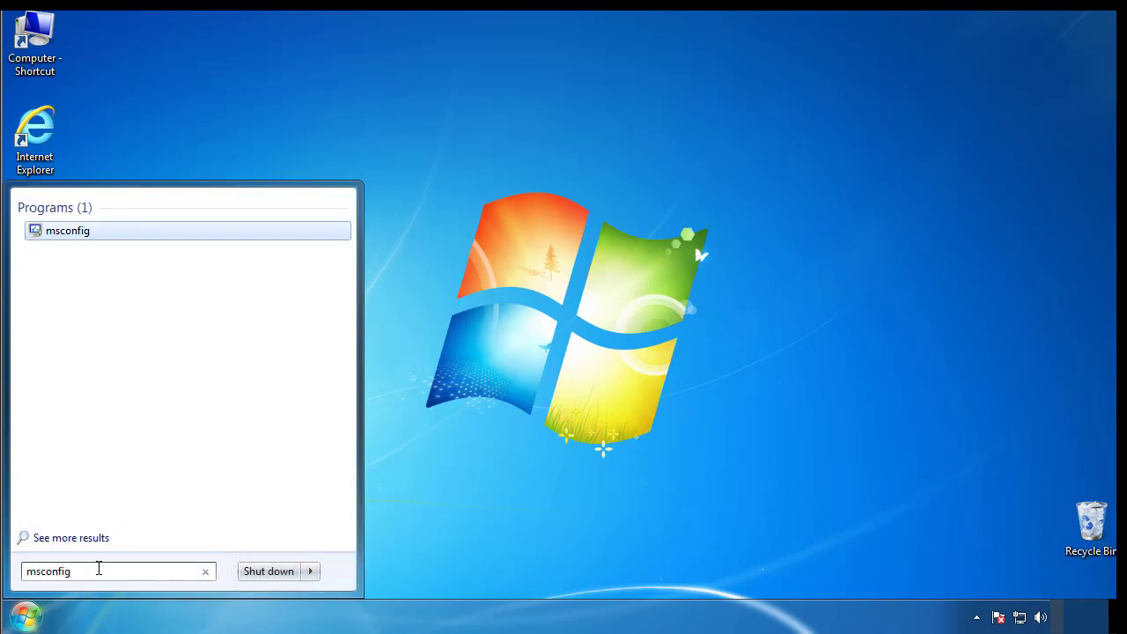
{"action": "key", "text": "Return"}
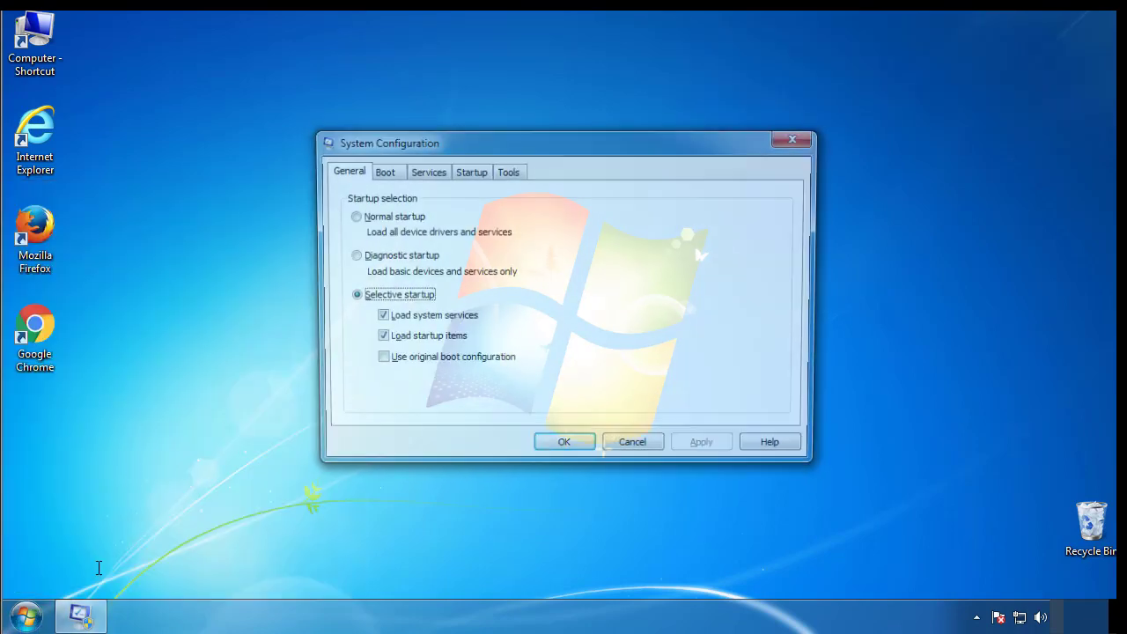
{"action": "left_click", "coordinate": [380, 171]}
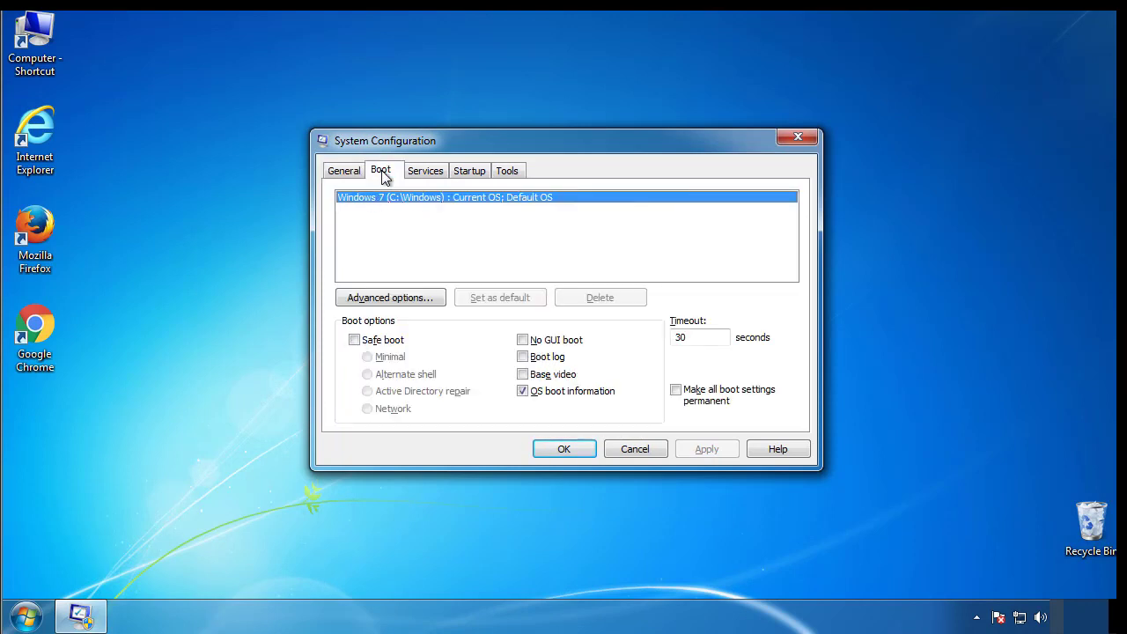
{"action": "left_click", "coordinate": [356, 341]}
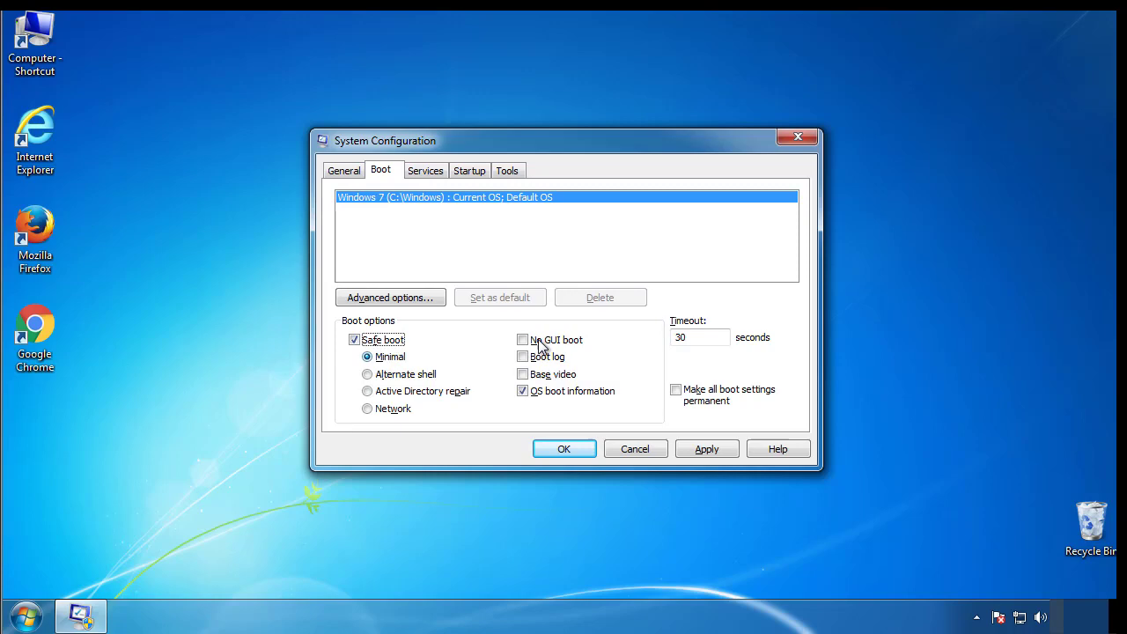
{"action": "left_click", "coordinate": [579, 454]}
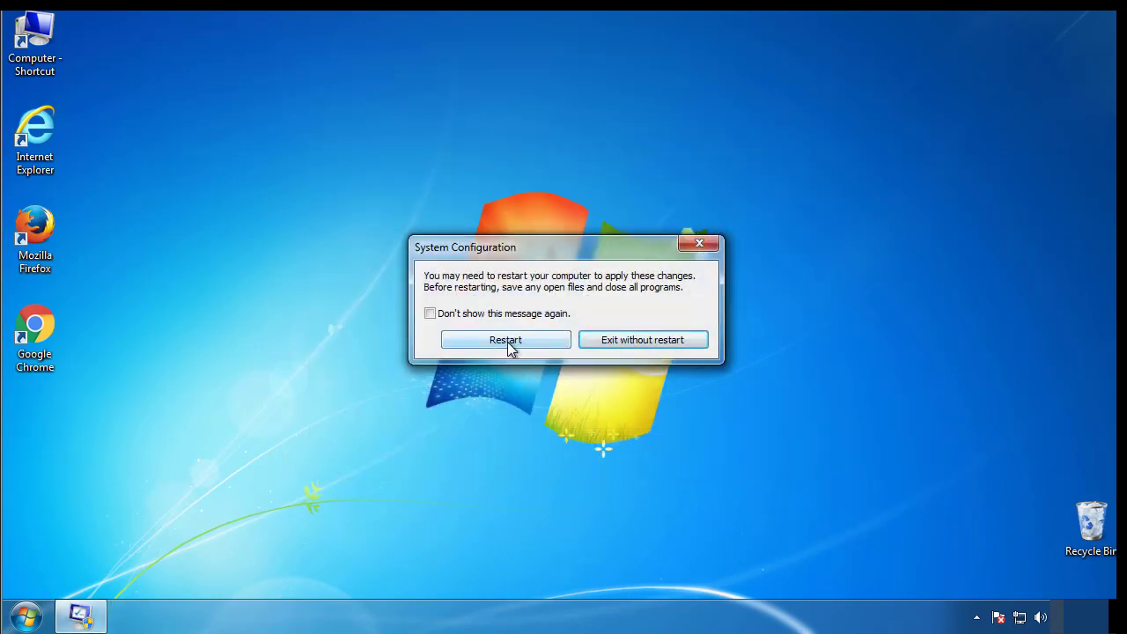
{"action": "left_click", "coordinate": [508, 342]}
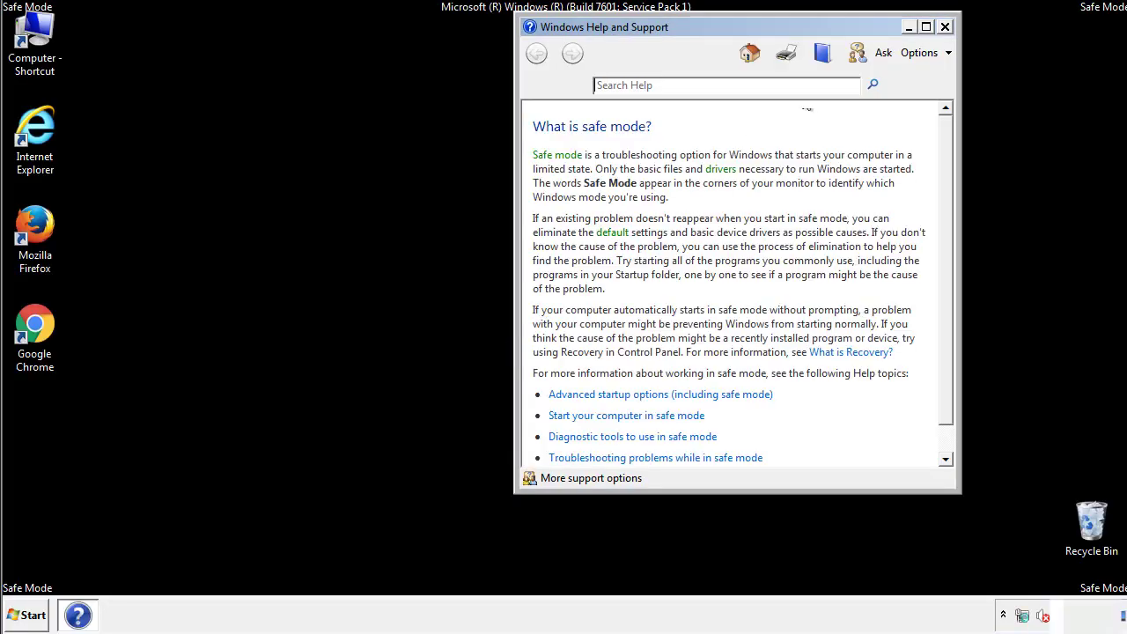
{"action": "left_click", "coordinate": [945, 27]}
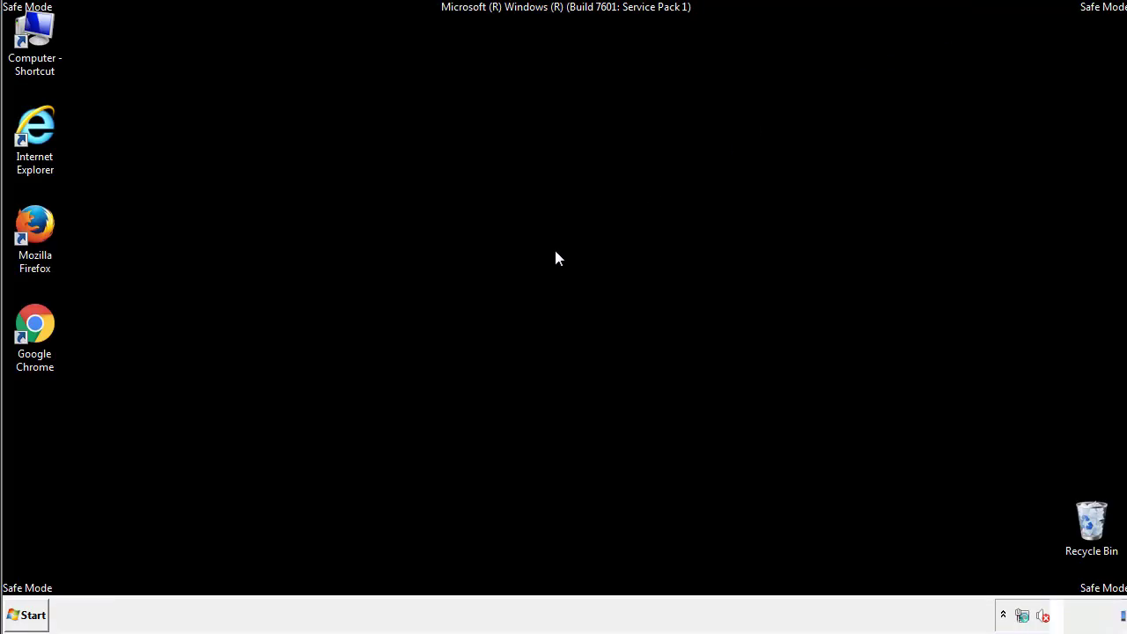
- Check in Control Panel's Folder Options that hidden files, folders, and drives are set to be shown
{"action": "left_click", "coordinate": [36, 613]}
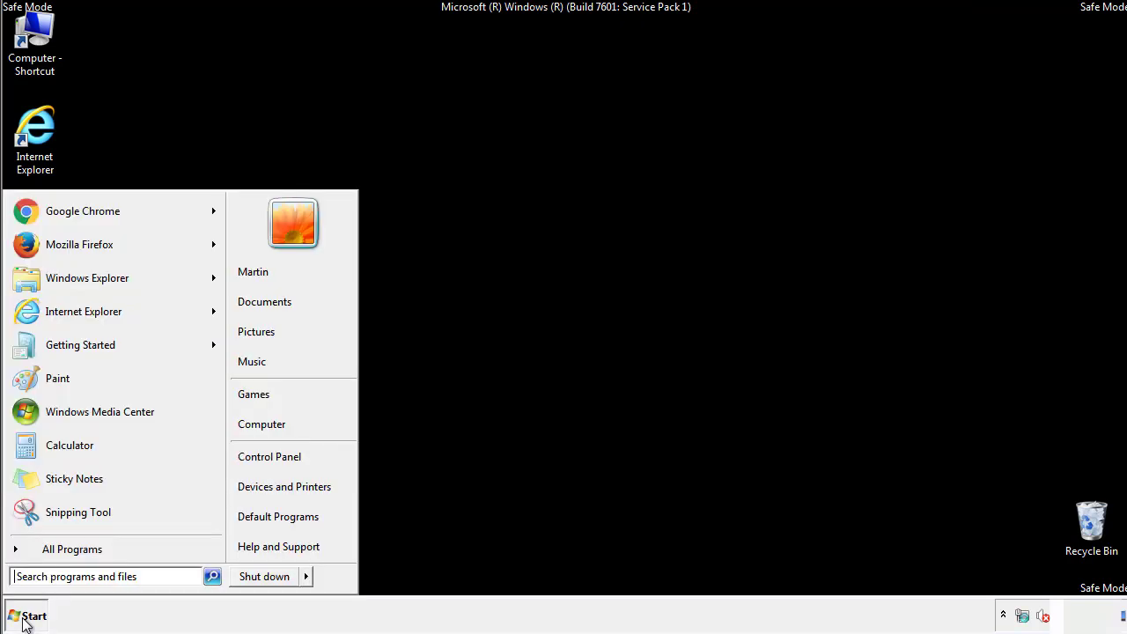
{"action": "left_click", "coordinate": [280, 456]}
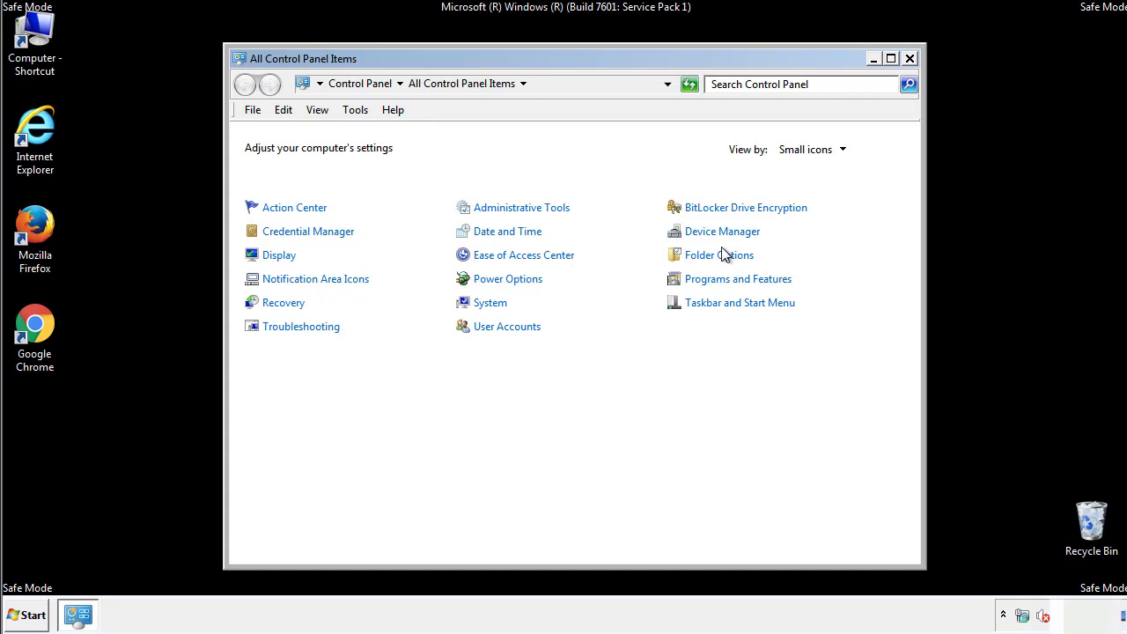
{"action": "left_click", "coordinate": [722, 256]}
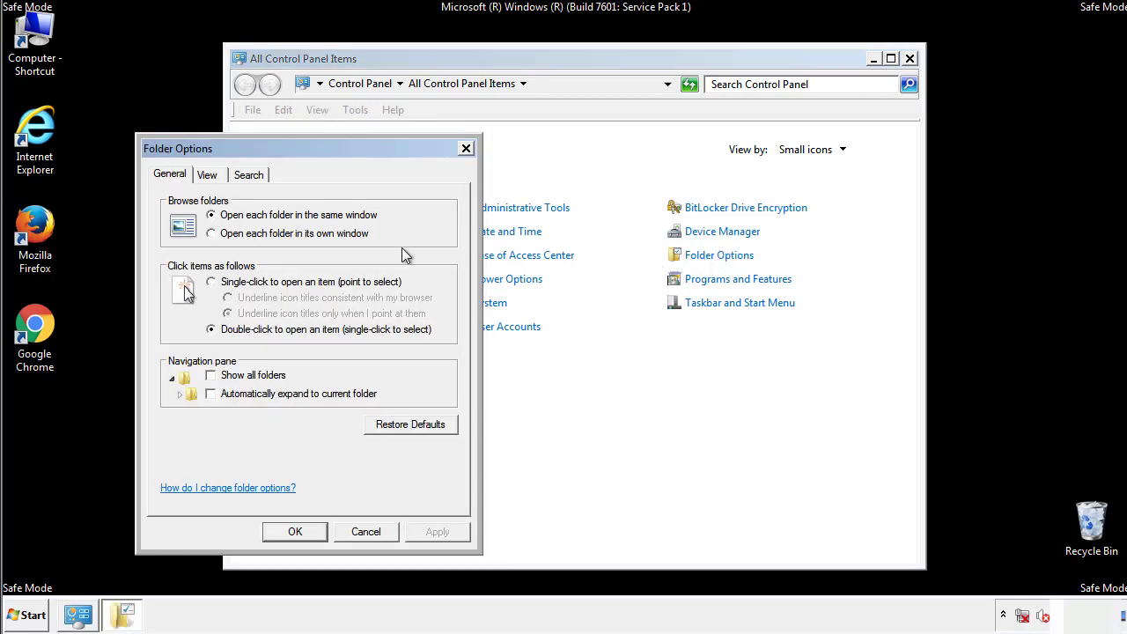
{"action": "left_click", "coordinate": [210, 177]}
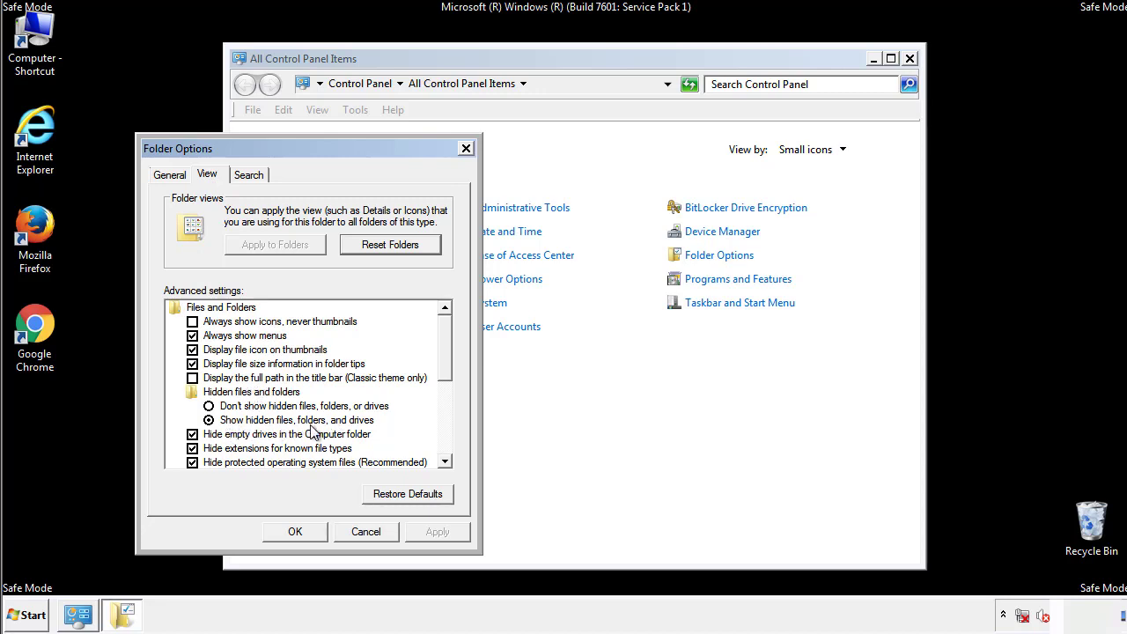
{"action": "left_click", "coordinate": [304, 531]}
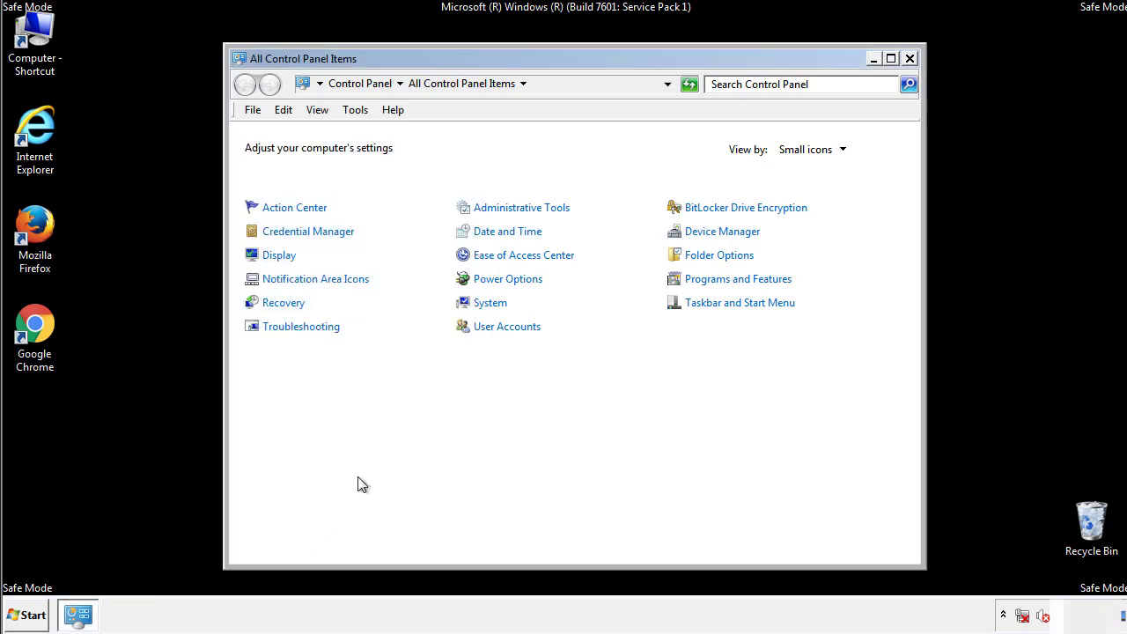
{"action": "left_click", "coordinate": [910, 58]}
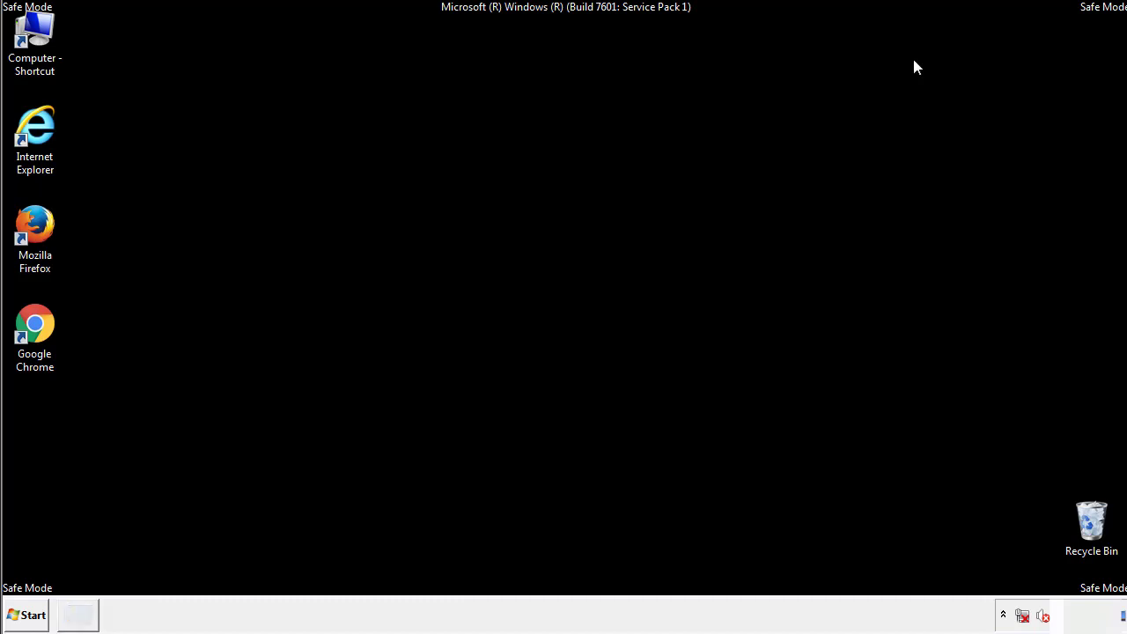
- Browse to the folder C:\Windows\System32\drivers\etc
{"action": "double_click", "coordinate": [36, 33]}
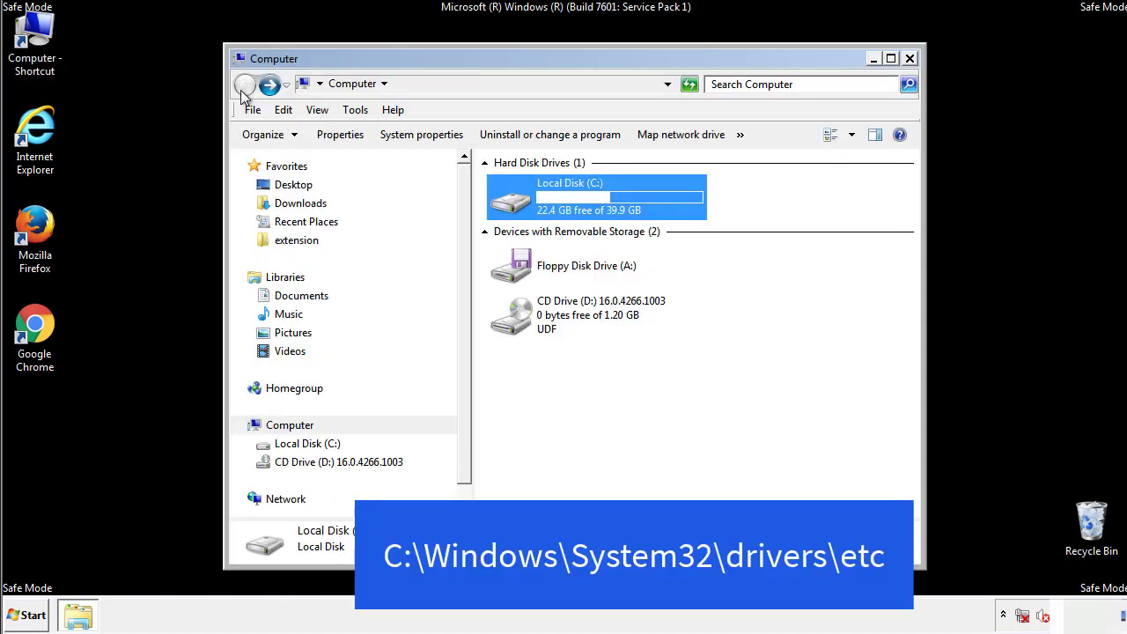
{"action": "double_click", "coordinate": [520, 204]}
{"action": "double_click", "coordinate": [518, 322]}
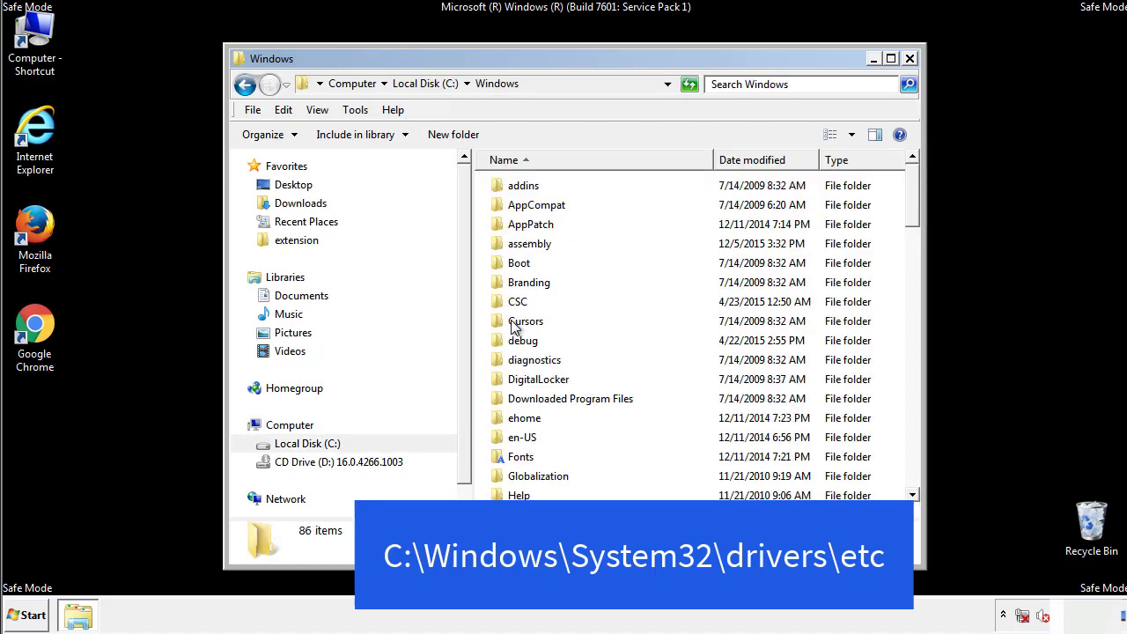
{"action": "scroll", "coordinate": [519, 392], "scroll_direction": "down", "scroll_amount": 2}
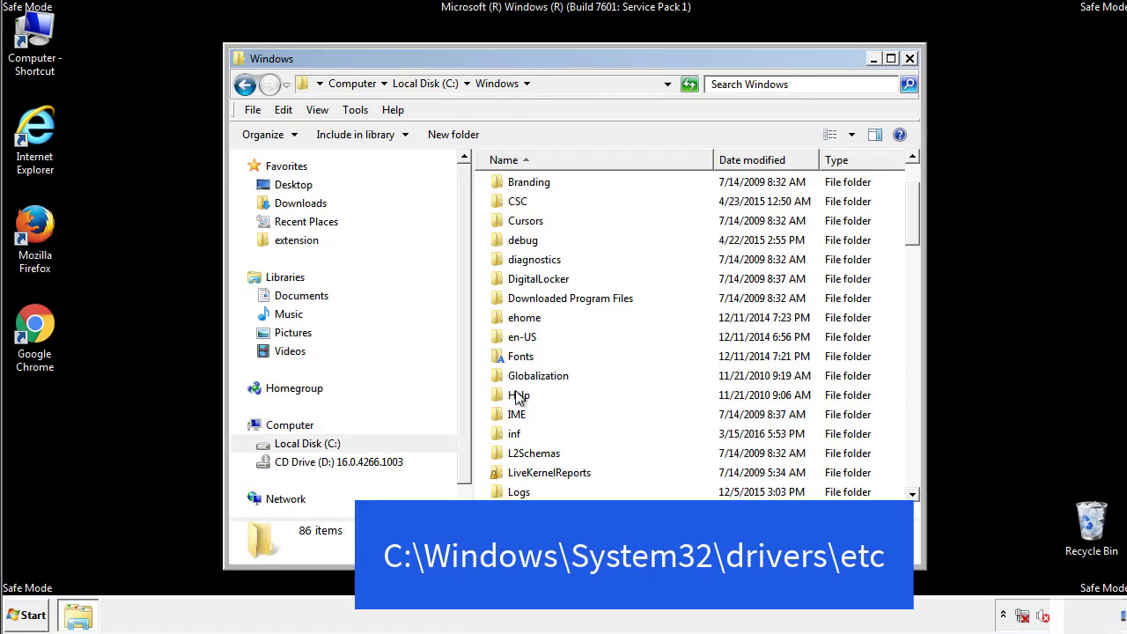
{"action": "scroll", "coordinate": [519, 398], "scroll_direction": "down", "scroll_amount": 7}
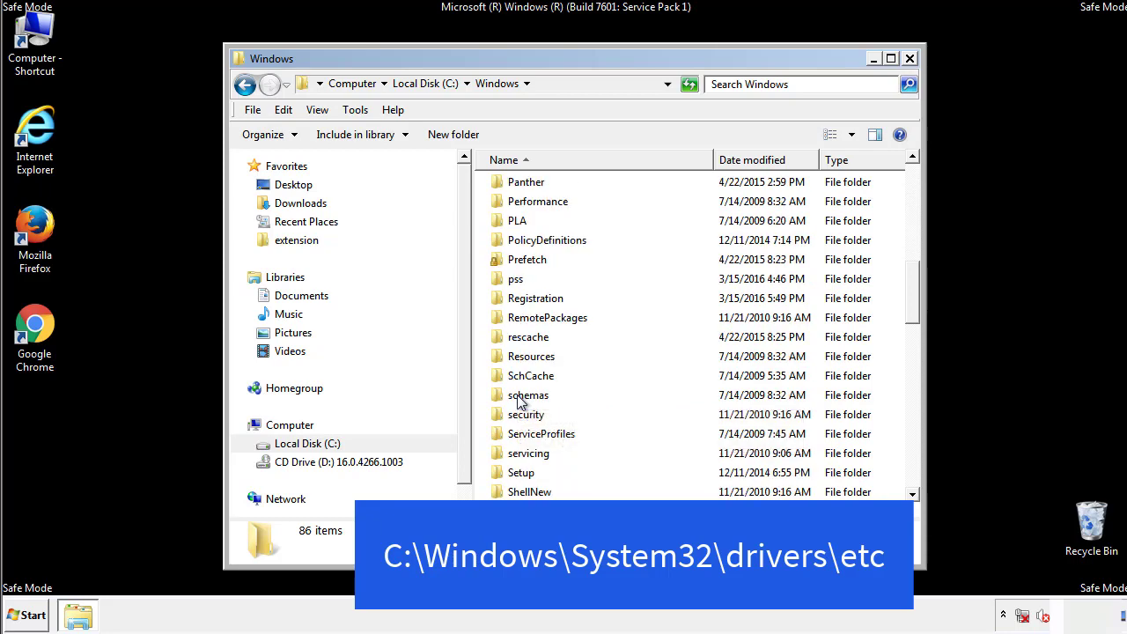
{"action": "scroll", "coordinate": [519, 398], "scroll_direction": "down", "scroll_amount": 2}
{"action": "double_click", "coordinate": [534, 453]}
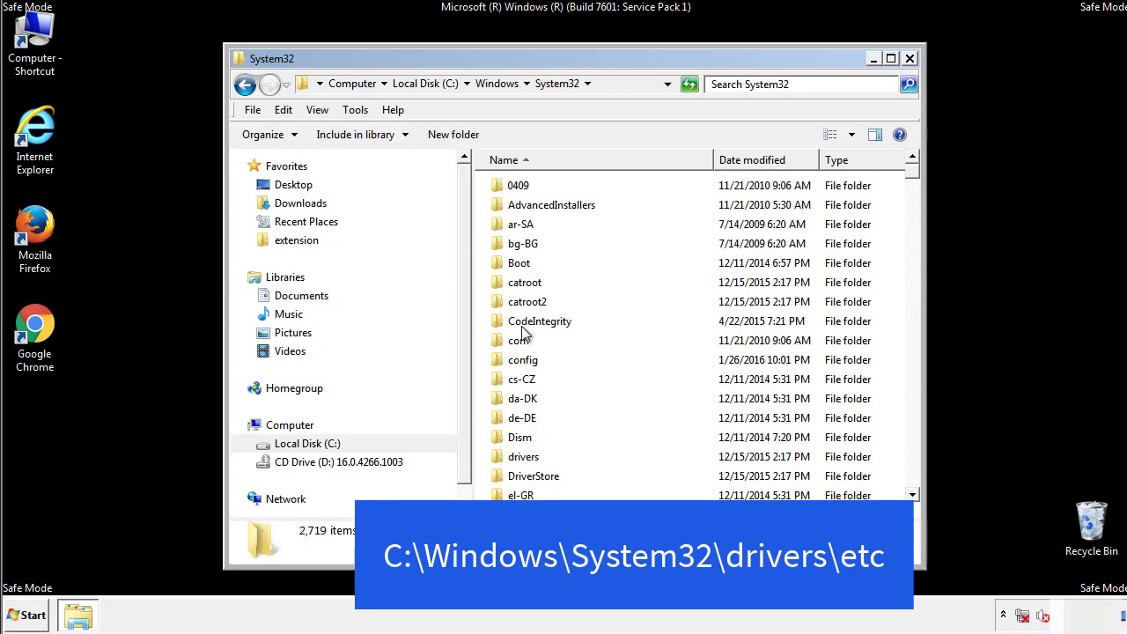
{"action": "double_click", "coordinate": [525, 457]}
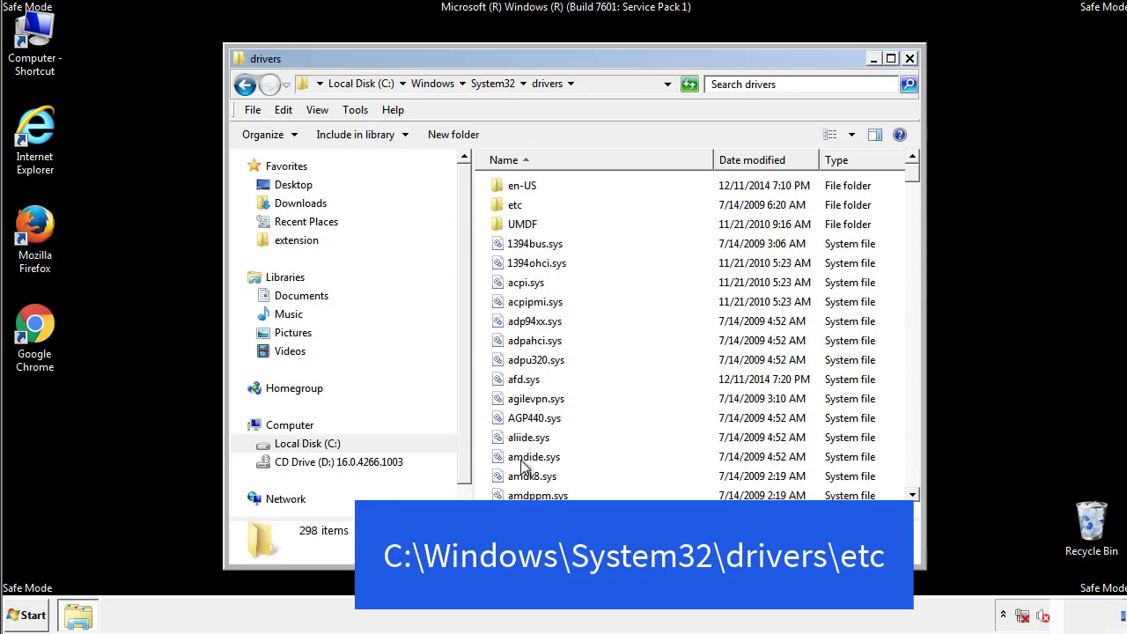
{"action": "double_click", "coordinate": [506, 211]}
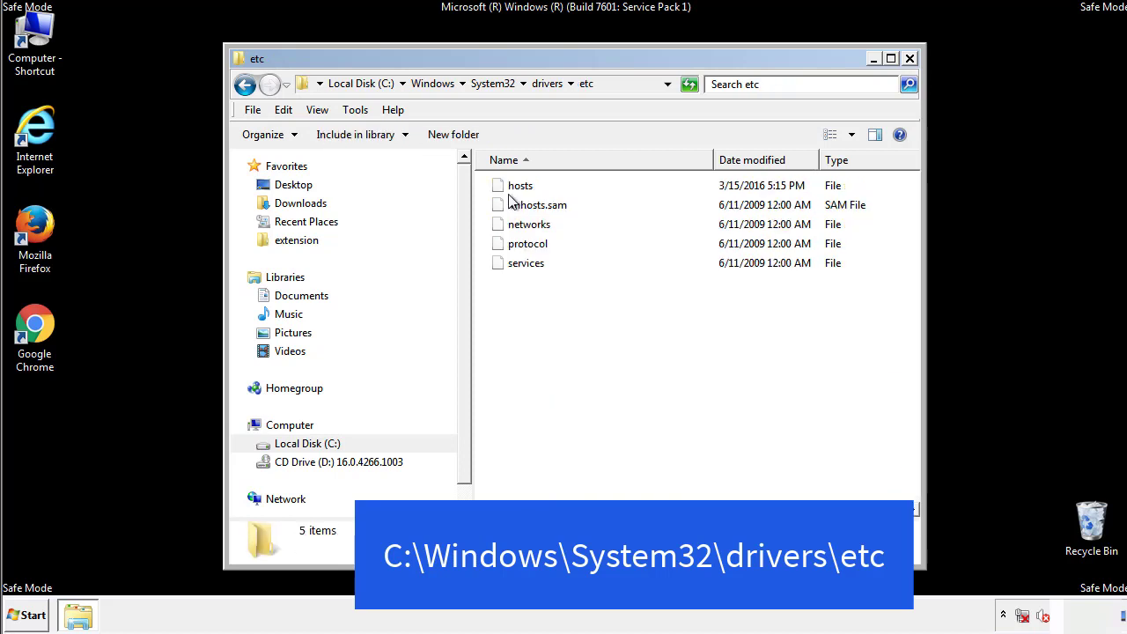
- Open the hosts file with Notepad and reposition its window so the full text is visible
{"action": "double_click", "coordinate": [513, 186]}
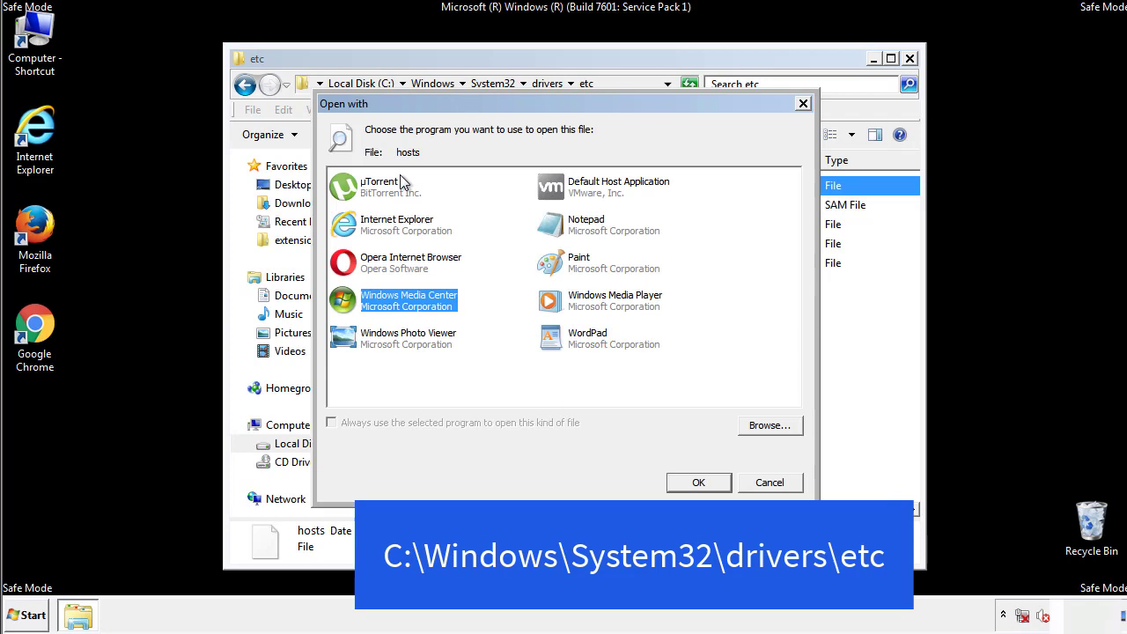
{"action": "left_click", "coordinate": [571, 229]}
{"action": "left_click", "coordinate": [697, 483]}
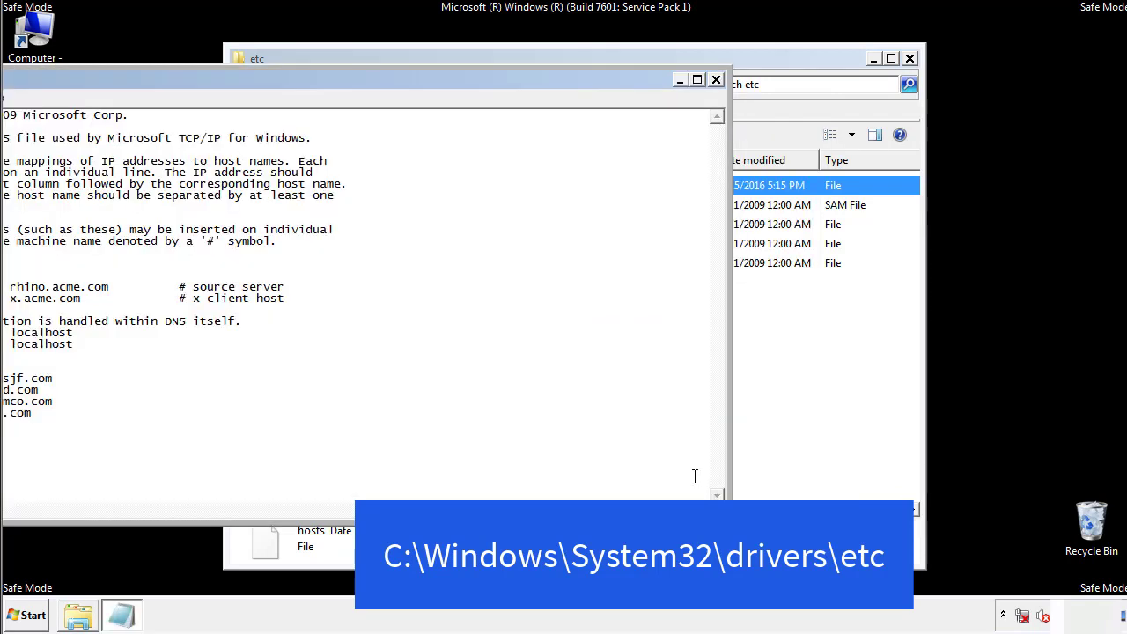
{"action": "left_click_drag", "start_coordinate": [460, 80], "coordinate": [717, 96]}
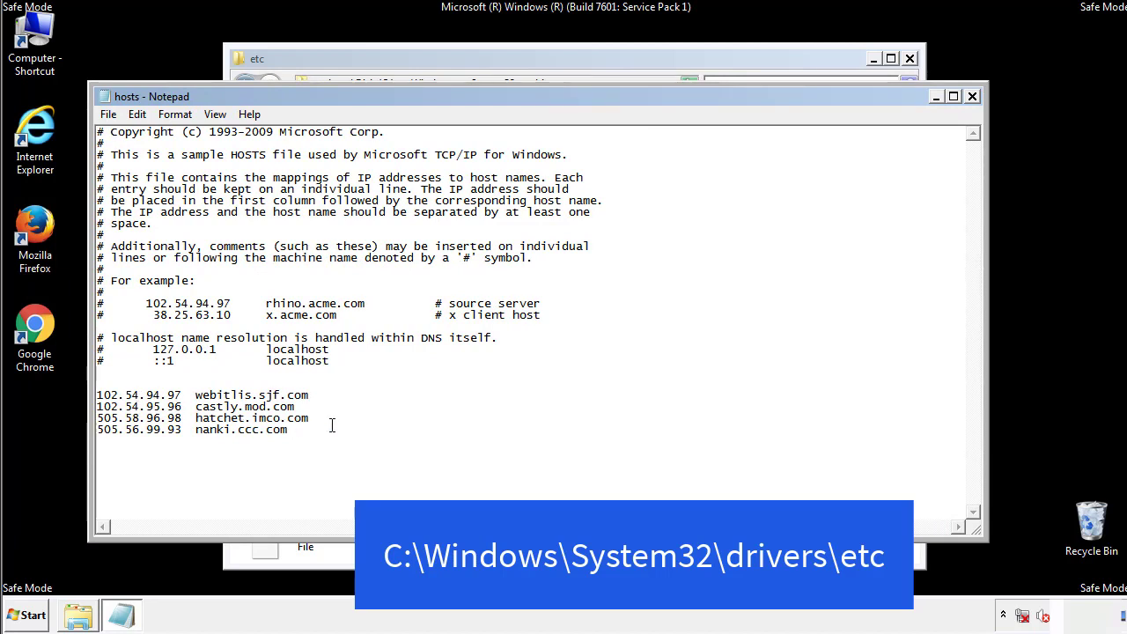
- Delete the four host entries from webitlis.sjf.com to nanki.ccc.com, save and close the hosts file, and close its folder
{"action": "left_click_drag", "start_coordinate": [315, 431], "coordinate": [119, 391]}
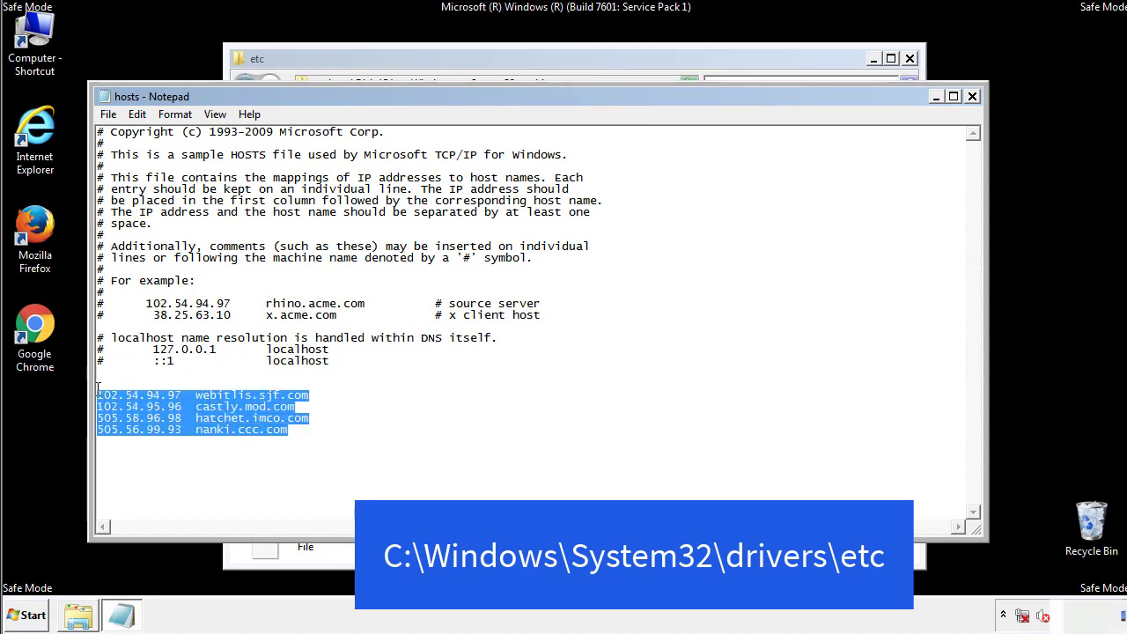
{"action": "key", "text": "Delete"}
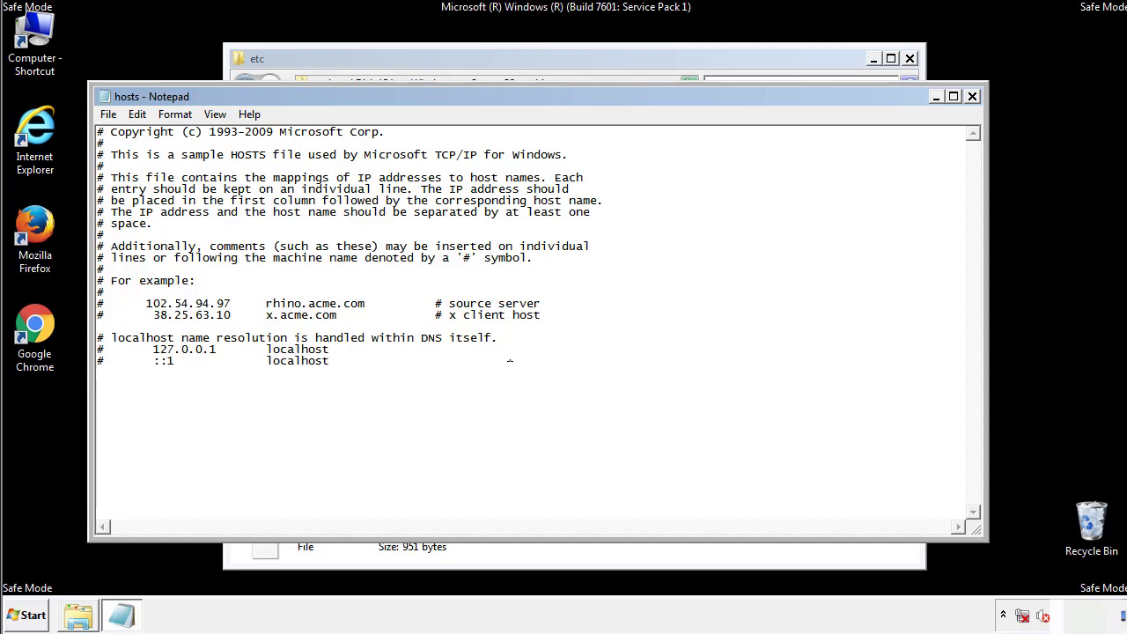
{"action": "left_click", "coordinate": [973, 99]}
{"action": "left_click", "coordinate": [496, 324]}
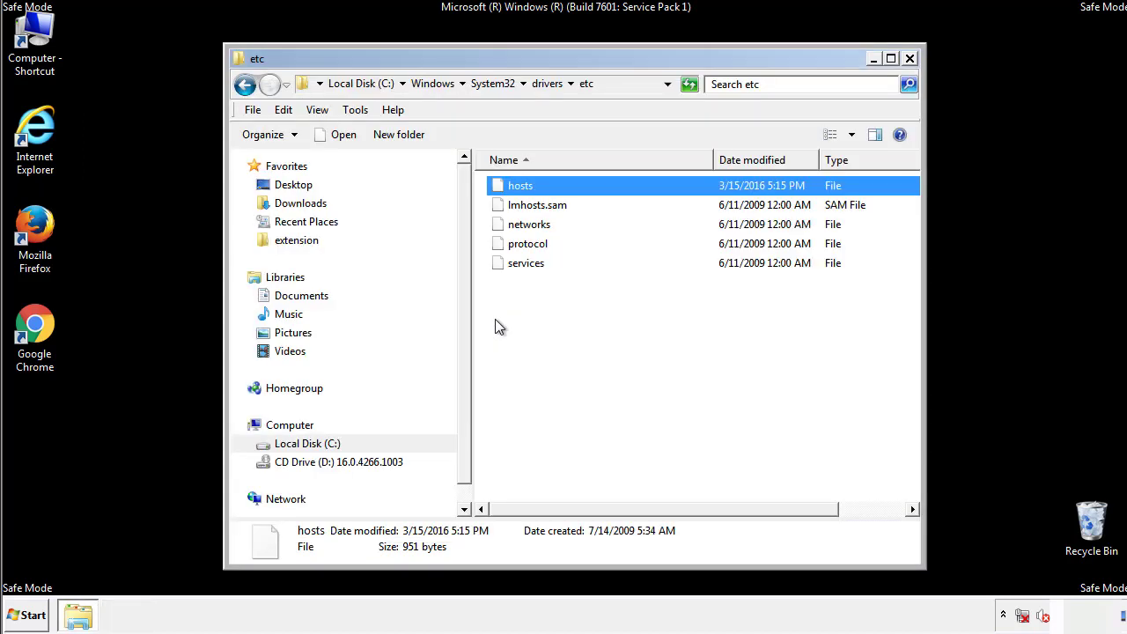
{"action": "left_click", "coordinate": [909, 59]}
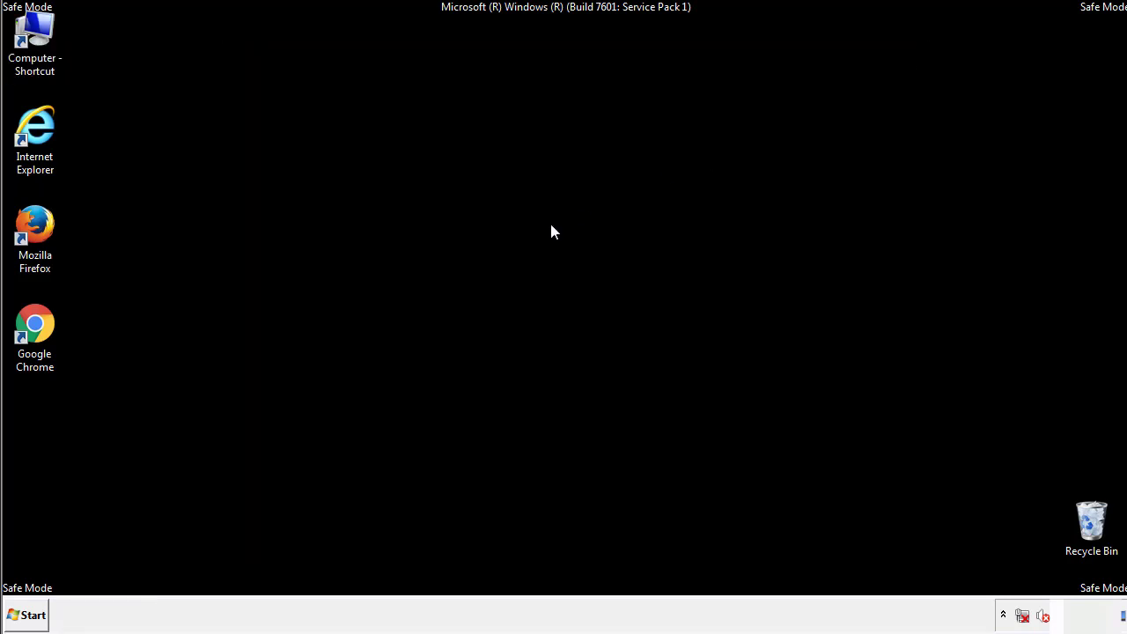
- Open the Startup folder from the list of all installed programs
{"action": "left_click", "coordinate": [34, 616]}
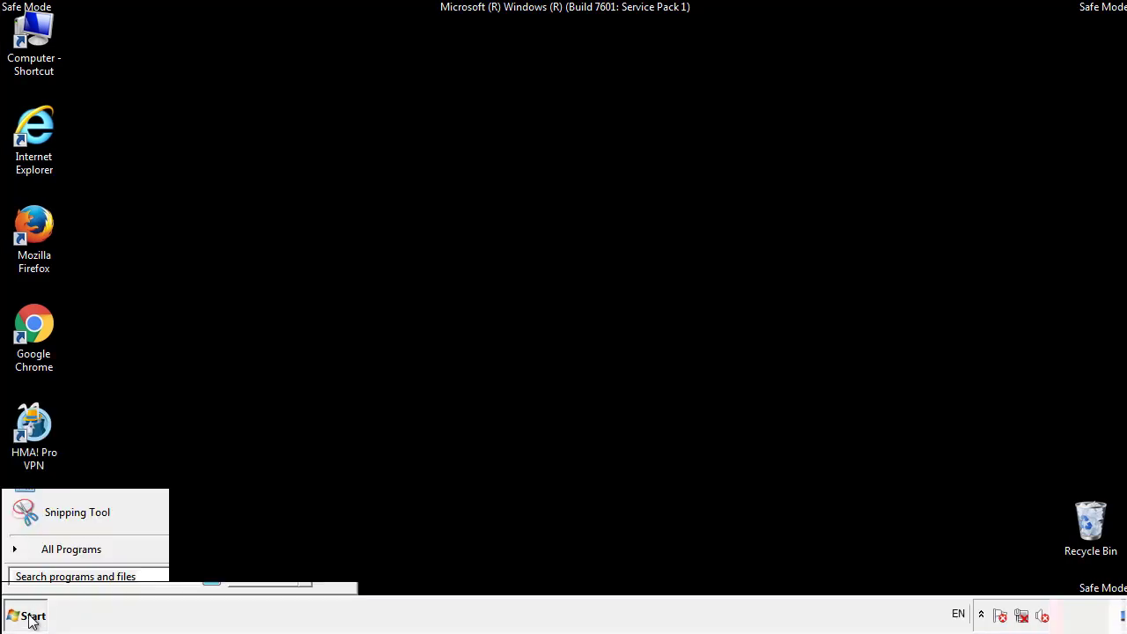
{"action": "left_click", "coordinate": [50, 556]}
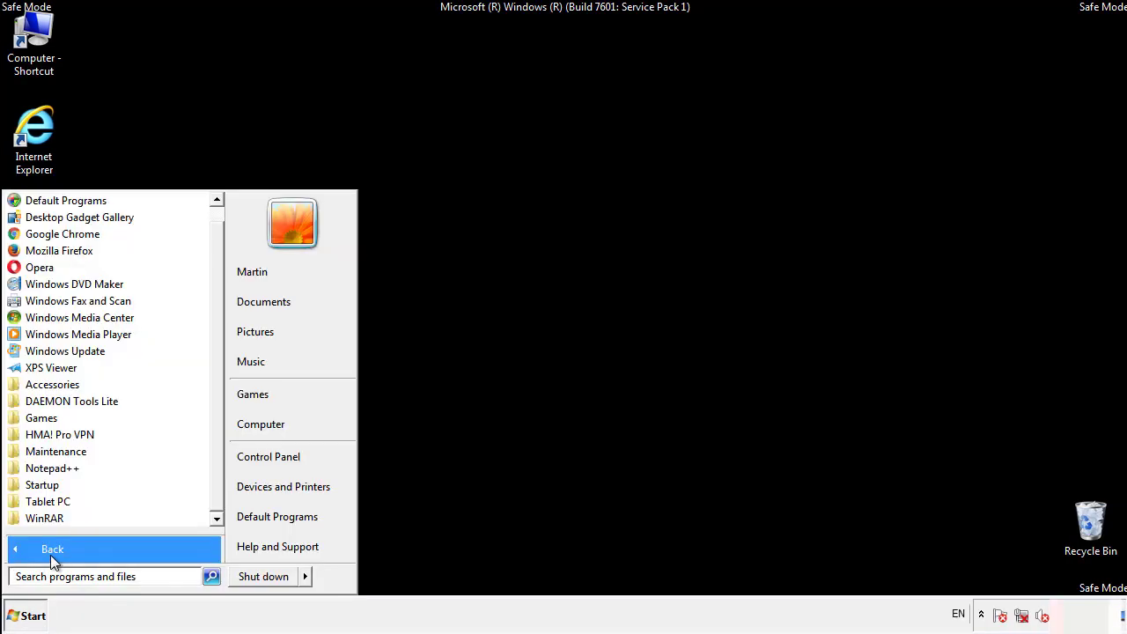
{"action": "right_click", "coordinate": [43, 482]}
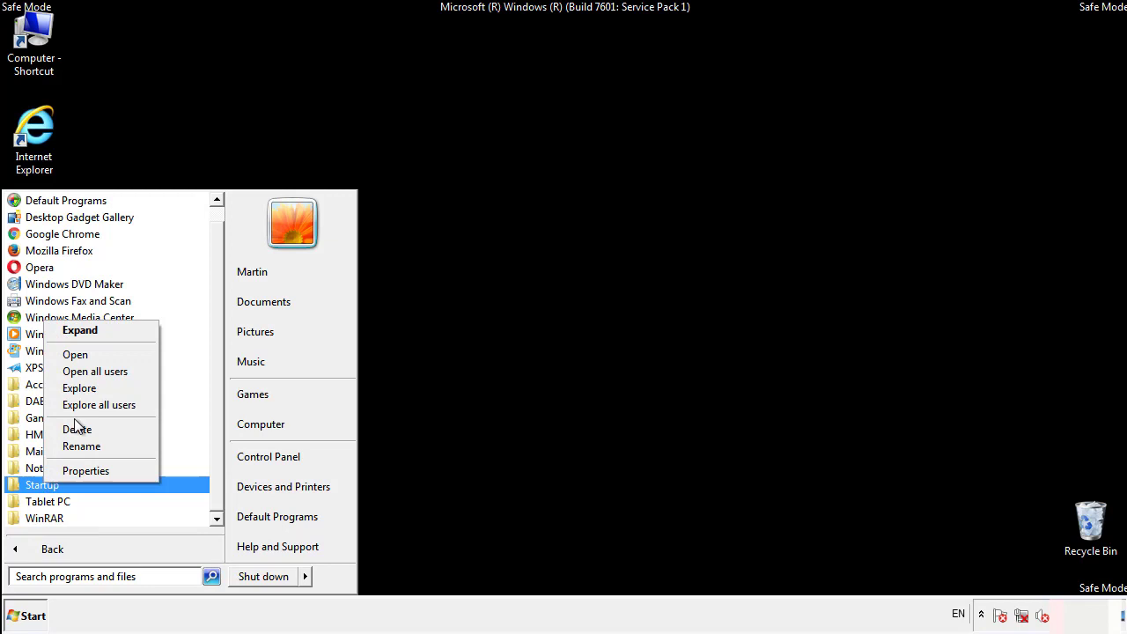
{"action": "left_click", "coordinate": [85, 353]}
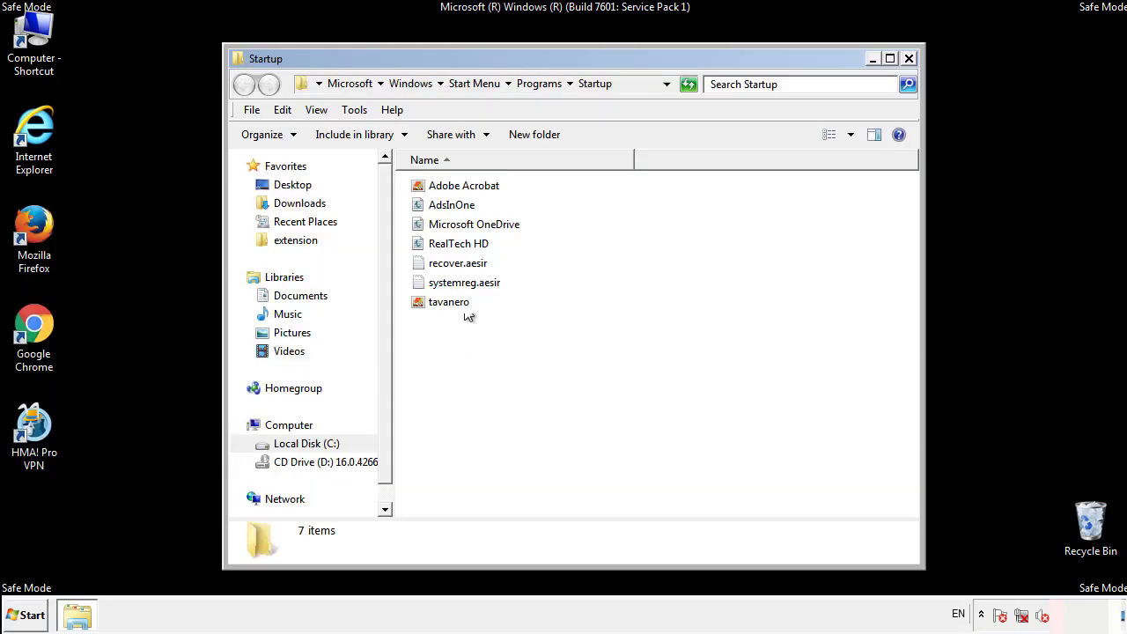
- Delete AdsInOne, recover.aesir, systemreg.aesir and tavanero from the Startup folder, and close the folder
{"action": "left_click", "coordinate": [460, 207]}
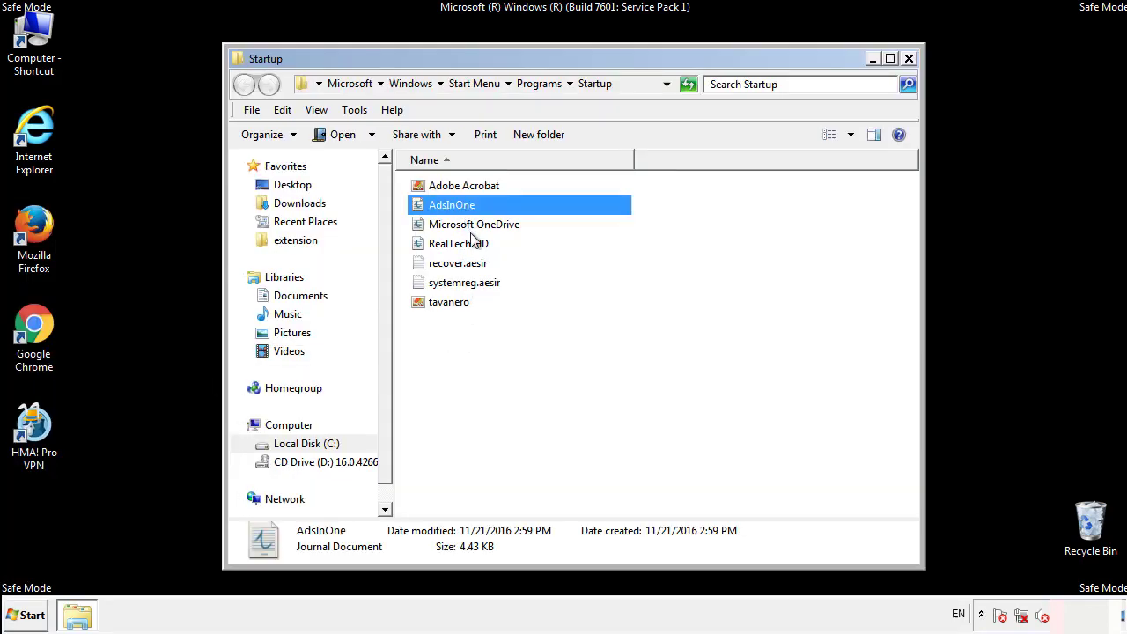
{"action": "left_click", "coordinate": [458, 264], "text": "ctrl"}
{"action": "left_click", "coordinate": [467, 283], "text": "ctrl"}
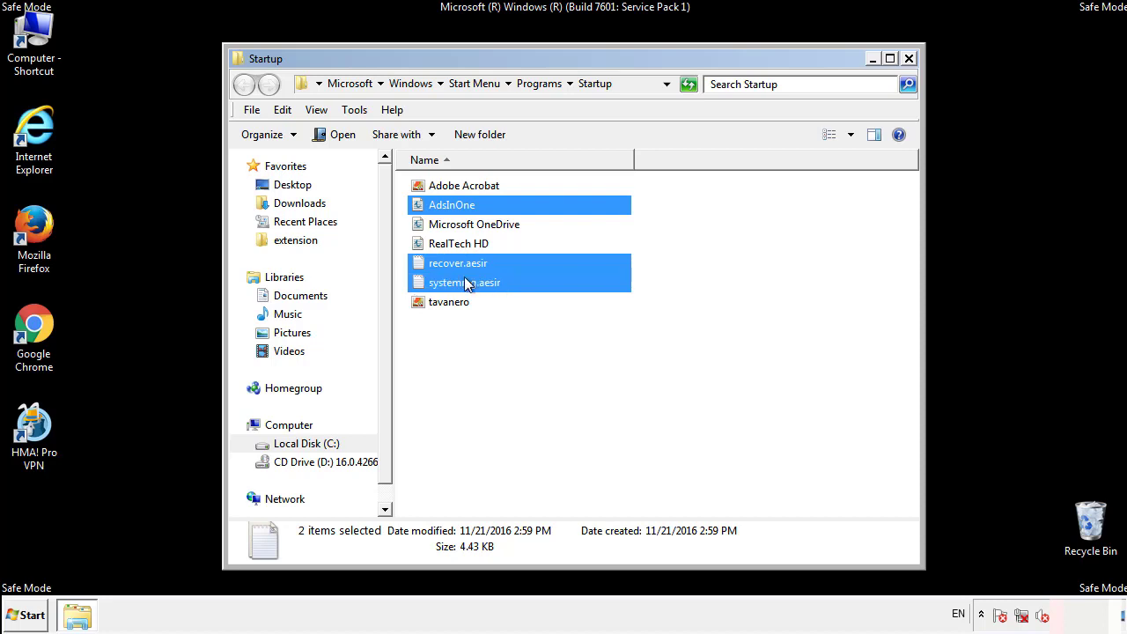
{"action": "left_click", "coordinate": [450, 302], "text": "ctrl"}
{"action": "right_click", "coordinate": [446, 303]}
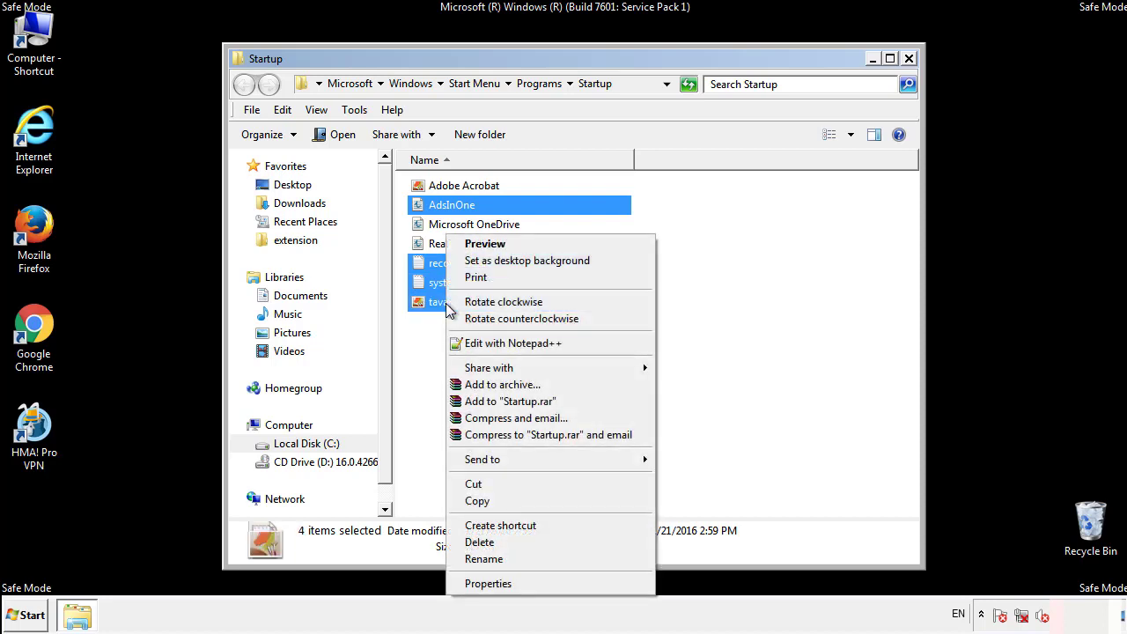
{"action": "left_click", "coordinate": [478, 543]}
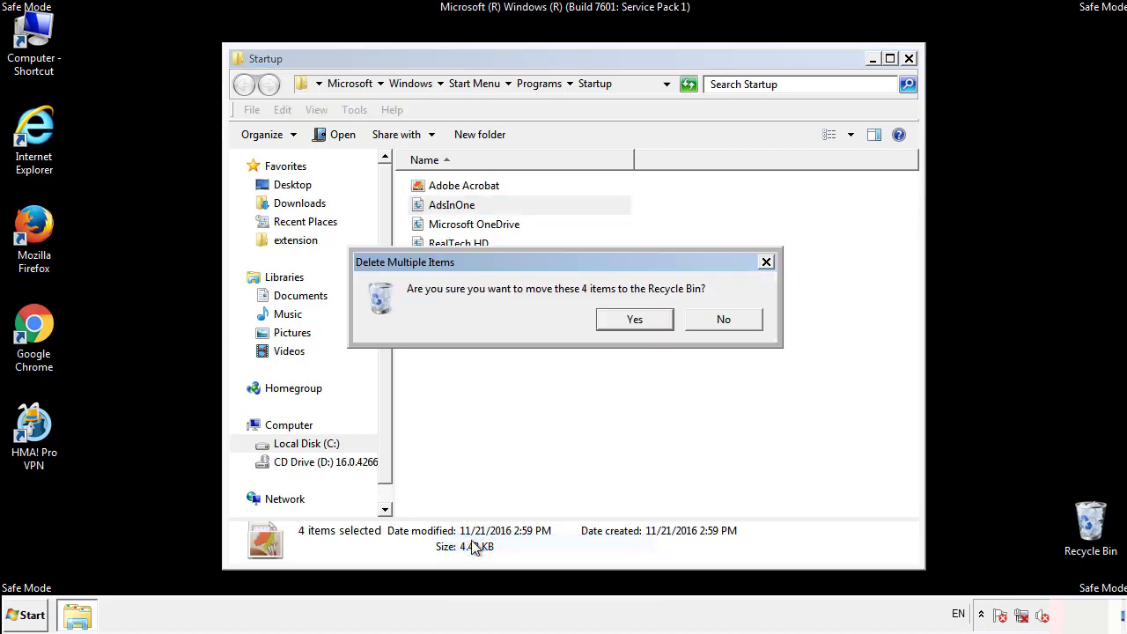
{"action": "left_click", "coordinate": [624, 322]}
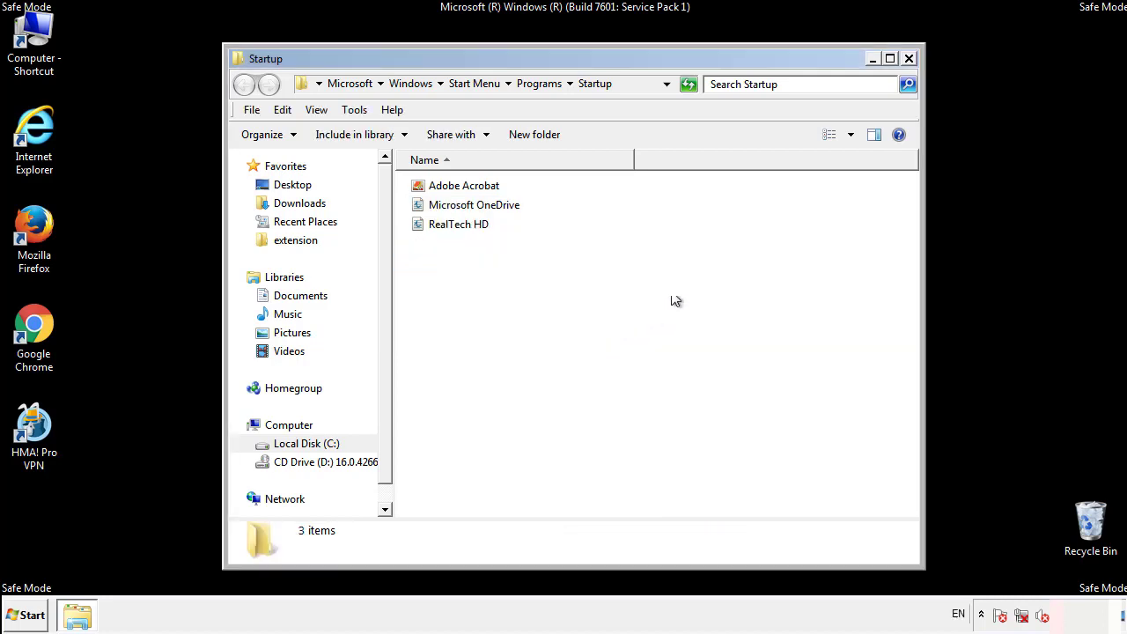
{"action": "left_click", "coordinate": [912, 68]}
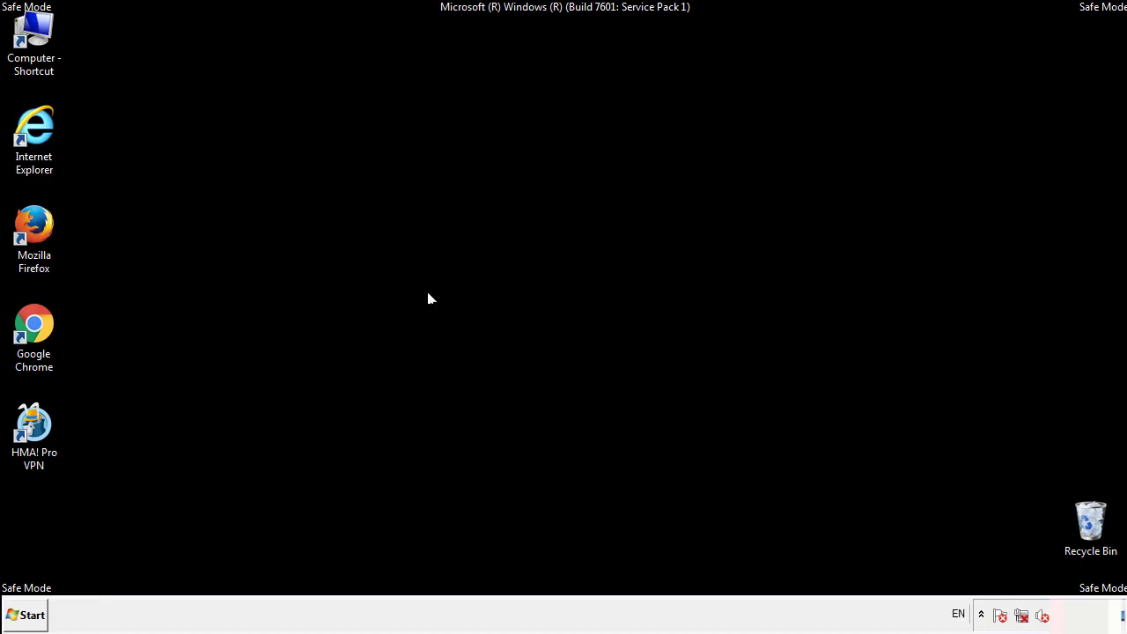
- Find and launch the Registry Editor with the command regedit
{"action": "left_click", "coordinate": [26, 621]}
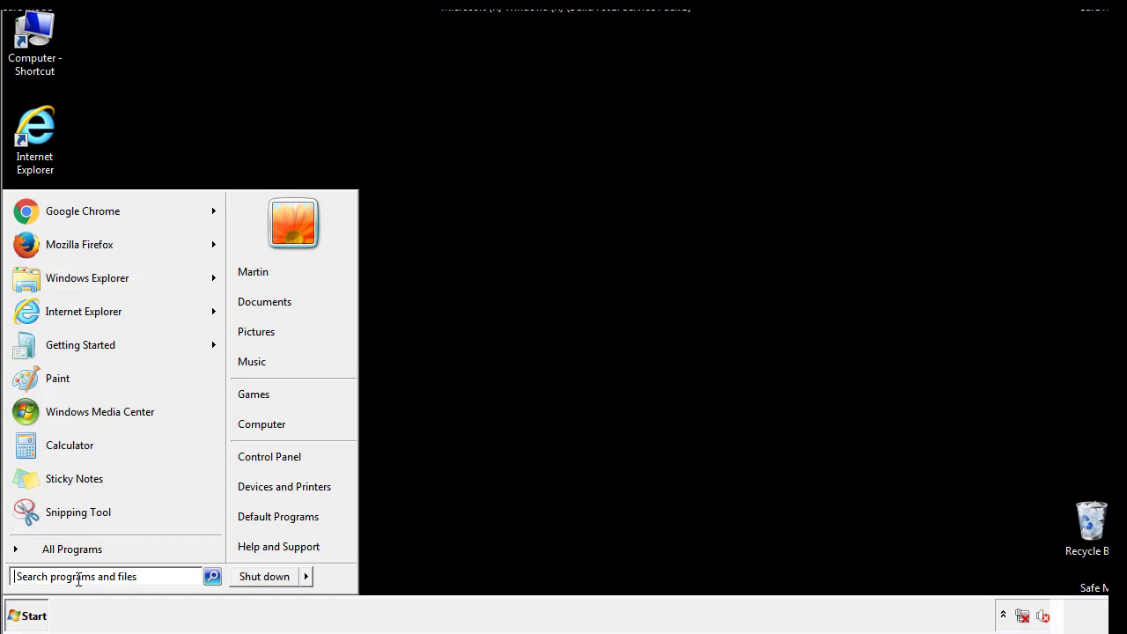
{"action": "type", "text": "reged"}
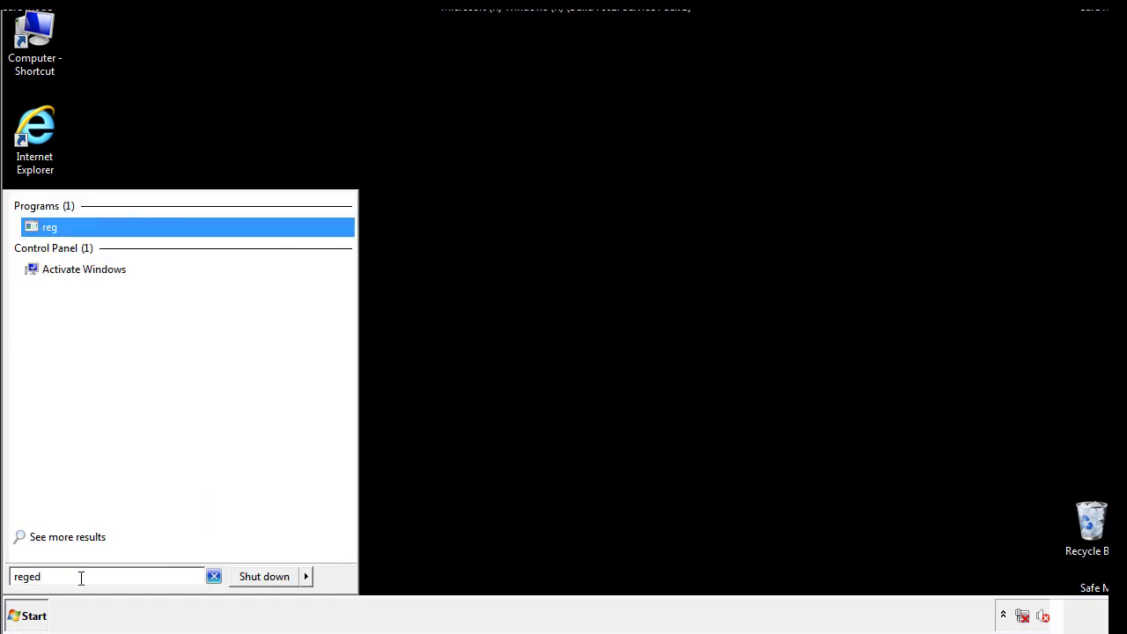
{"action": "type", "text": "it"}
{"action": "key", "text": "Return"}
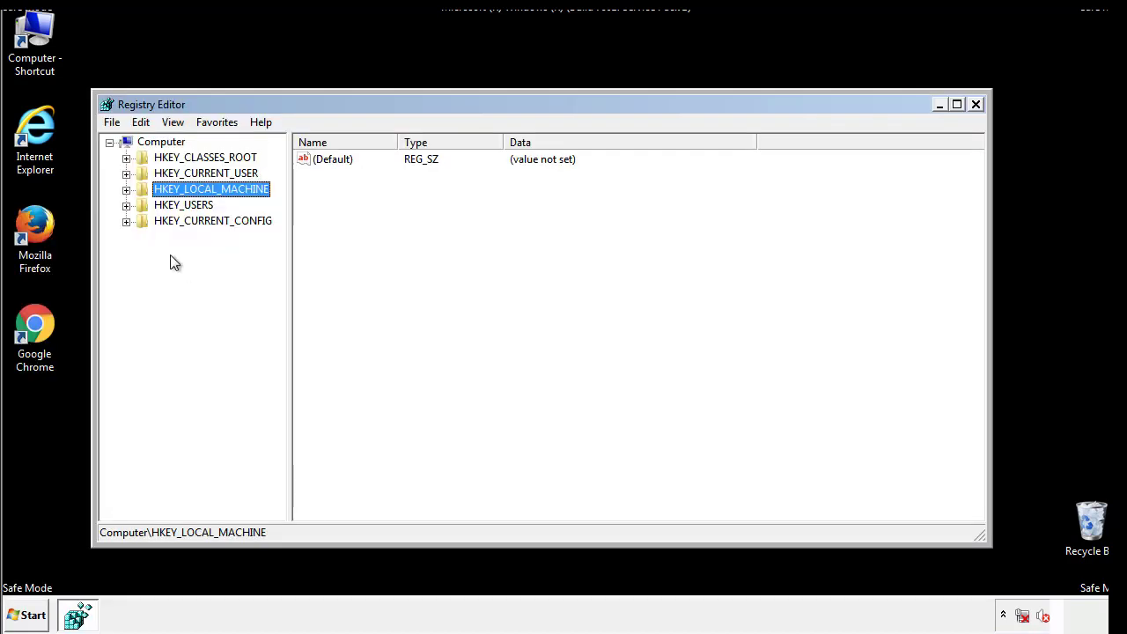
- Open the registry key HKEY_LOCAL_MACHINE\SOFTWARE\Microsoft\Windows\CurrentVersion\Run
{"action": "left_click", "coordinate": [126, 190]}
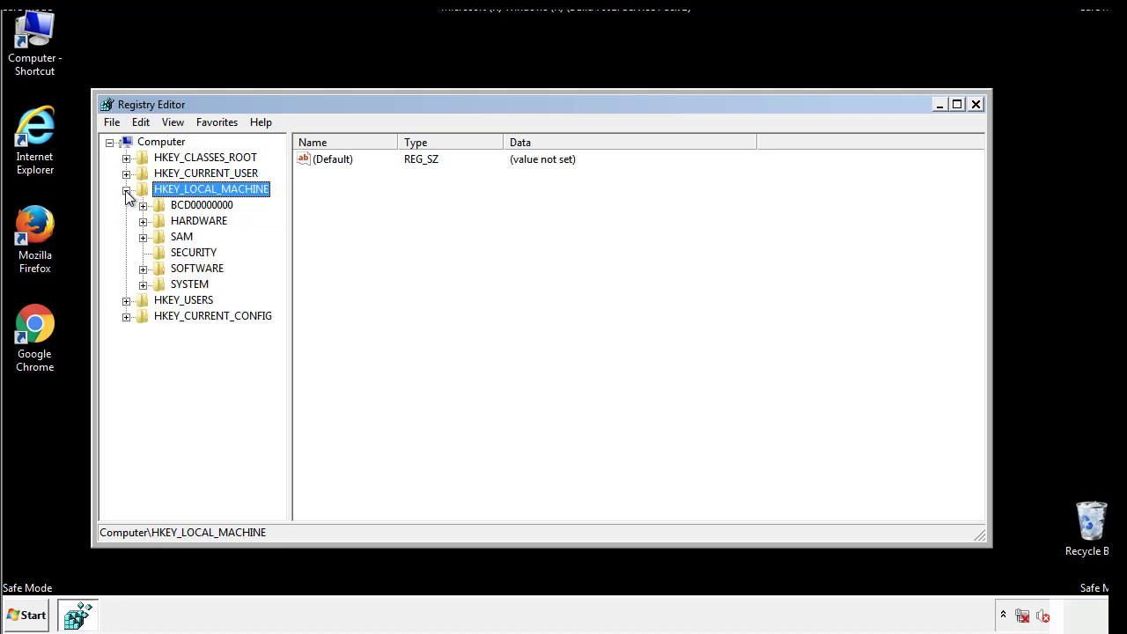
{"action": "left_click", "coordinate": [143, 269]}
{"action": "scroll", "coordinate": [277, 264], "scroll_direction": "down", "scroll_amount": 1}
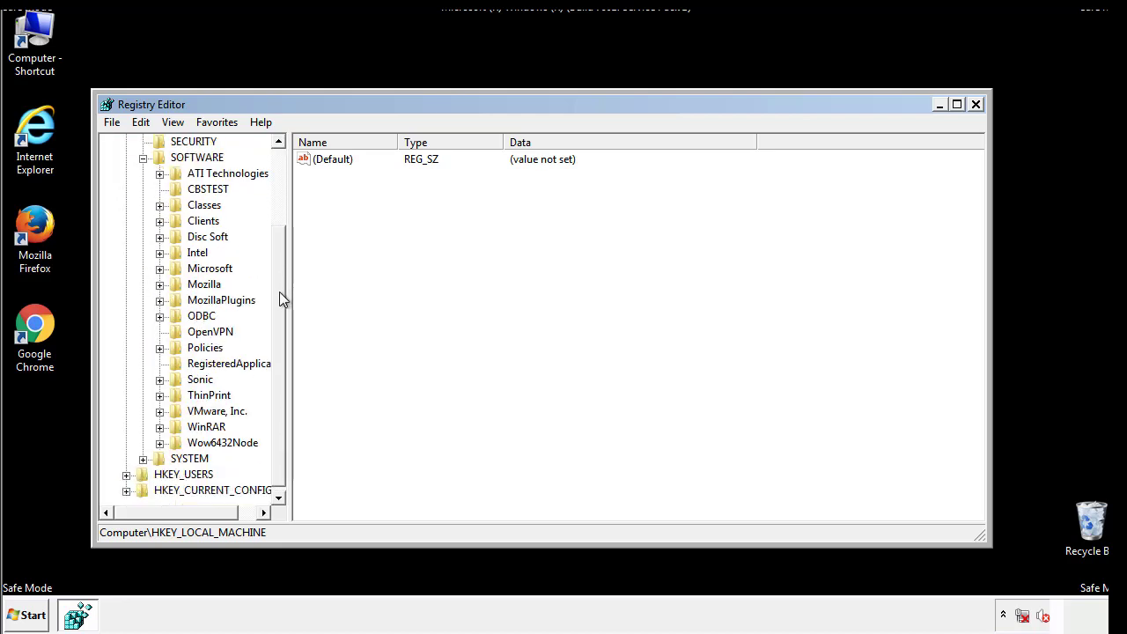
{"action": "left_click", "coordinate": [159, 268]}
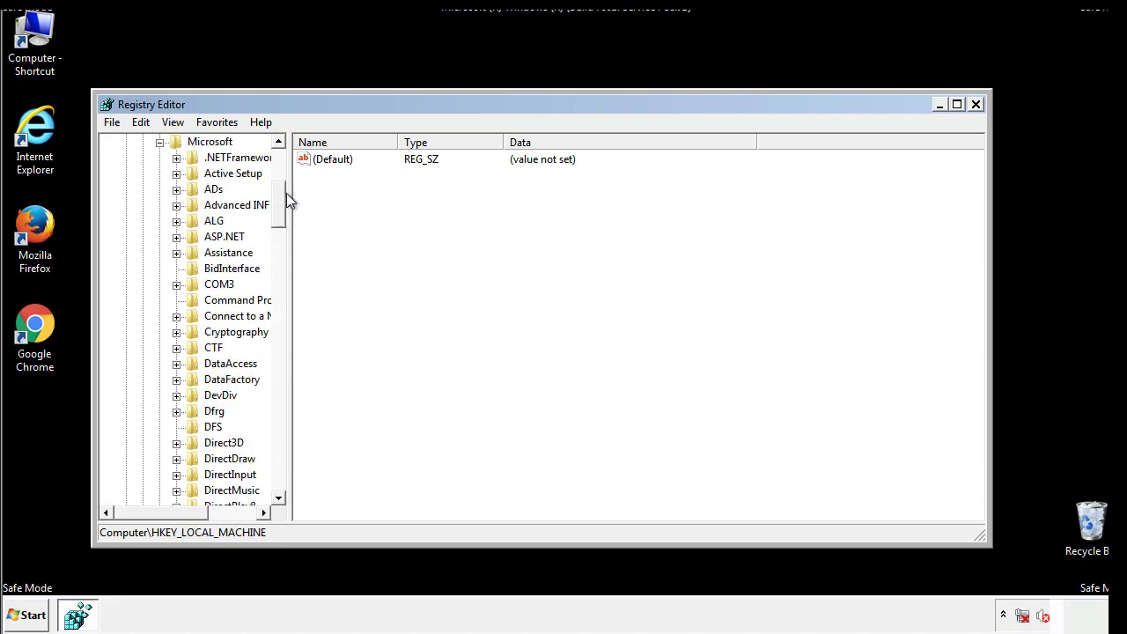
{"action": "left_click_drag", "start_coordinate": [280, 221], "coordinate": [280, 452]}
{"action": "left_click", "coordinate": [176, 269]}
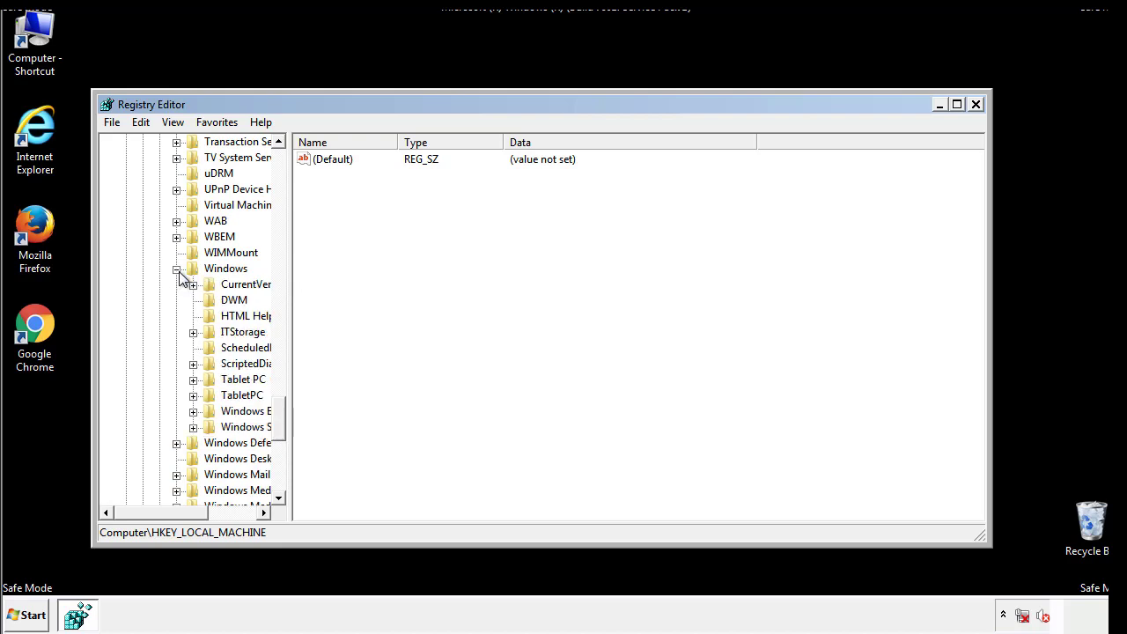
{"action": "left_click_drag", "start_coordinate": [155, 514], "coordinate": [179, 517]}
{"action": "left_click", "coordinate": [144, 285]}
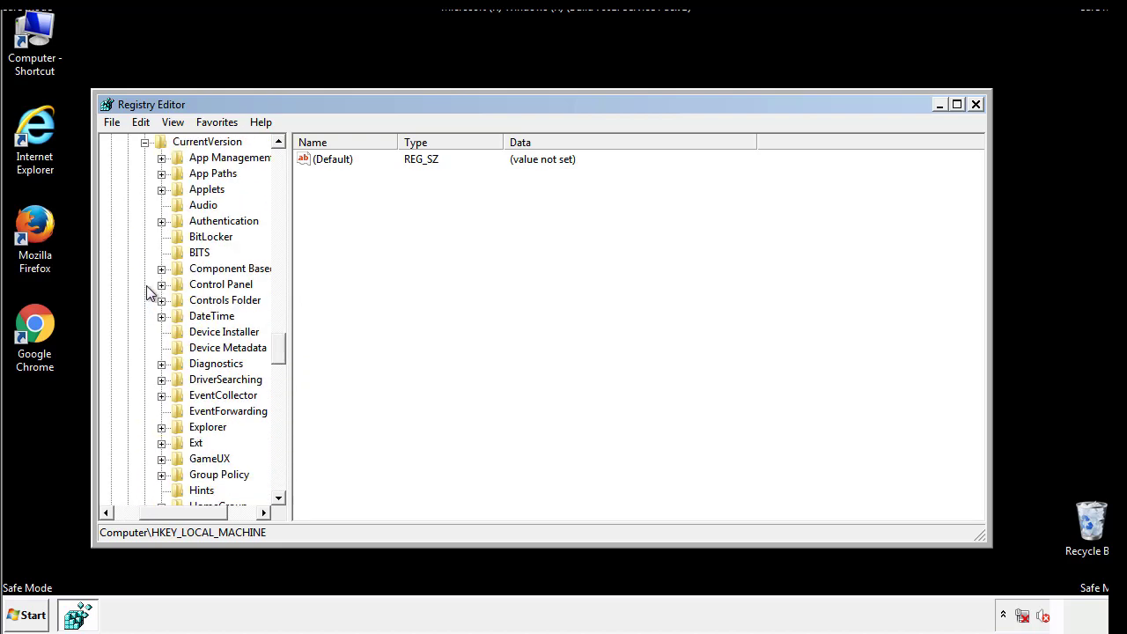
{"action": "left_click_drag", "start_coordinate": [286, 348], "coordinate": [278, 407]}
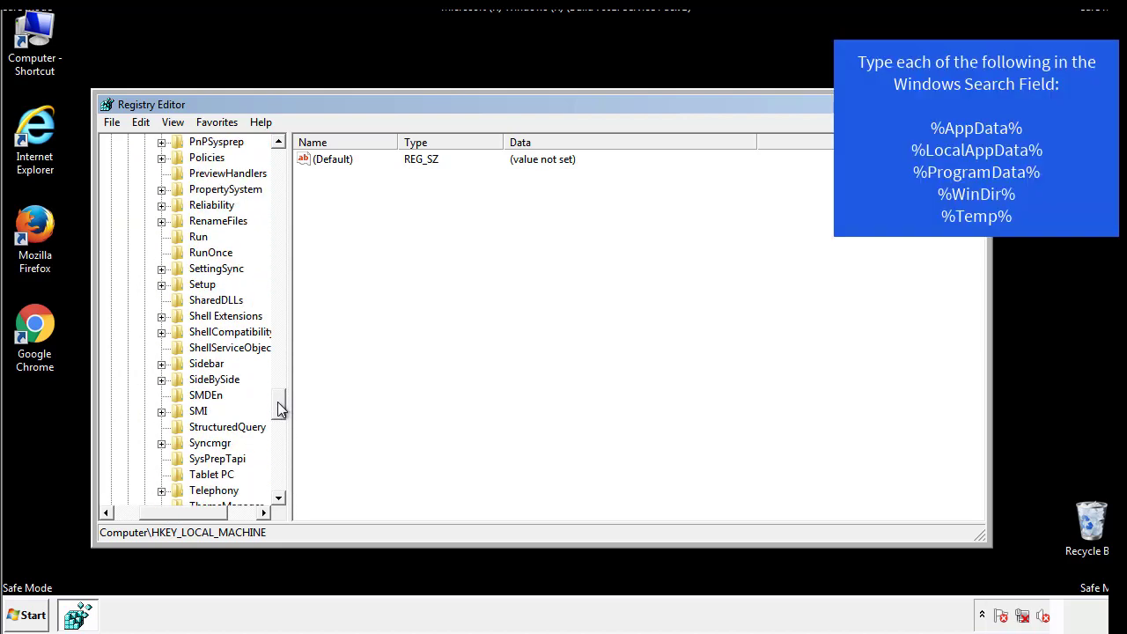
{"action": "left_click", "coordinate": [185, 236]}
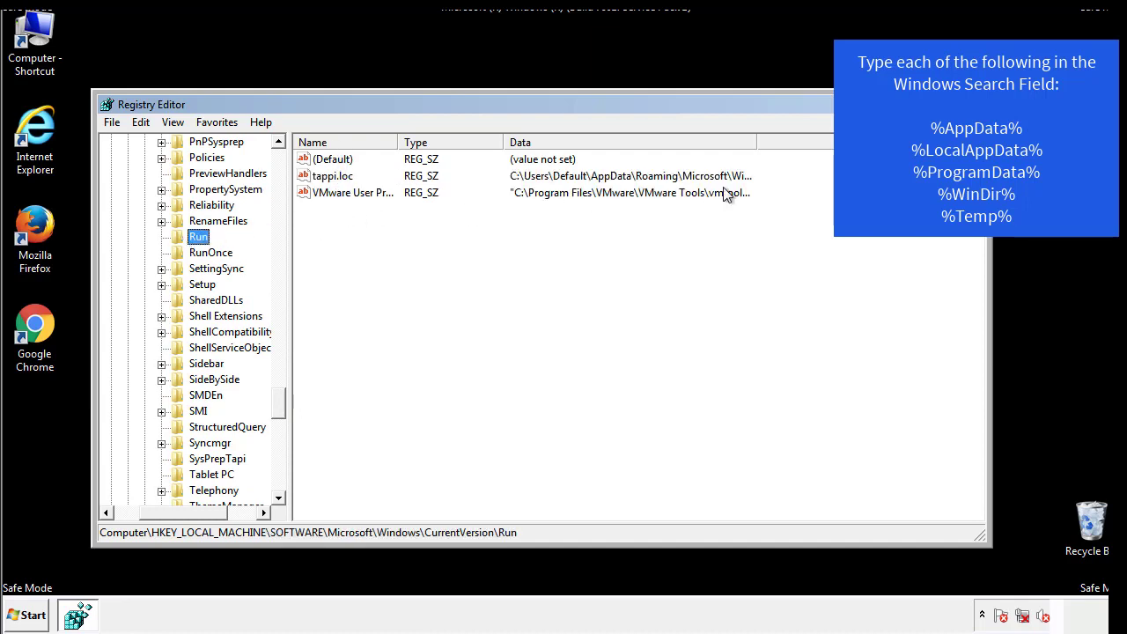
- Permanently delete the tappi.loc value from the Run key
{"action": "right_click", "coordinate": [327, 179]}
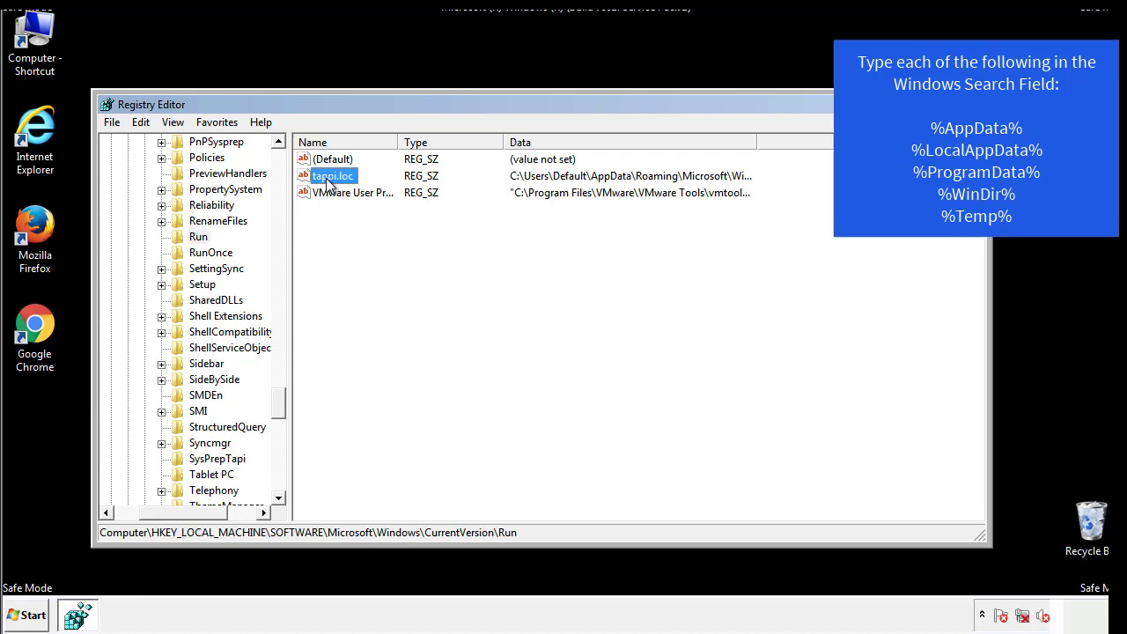
{"action": "left_click", "coordinate": [352, 229]}
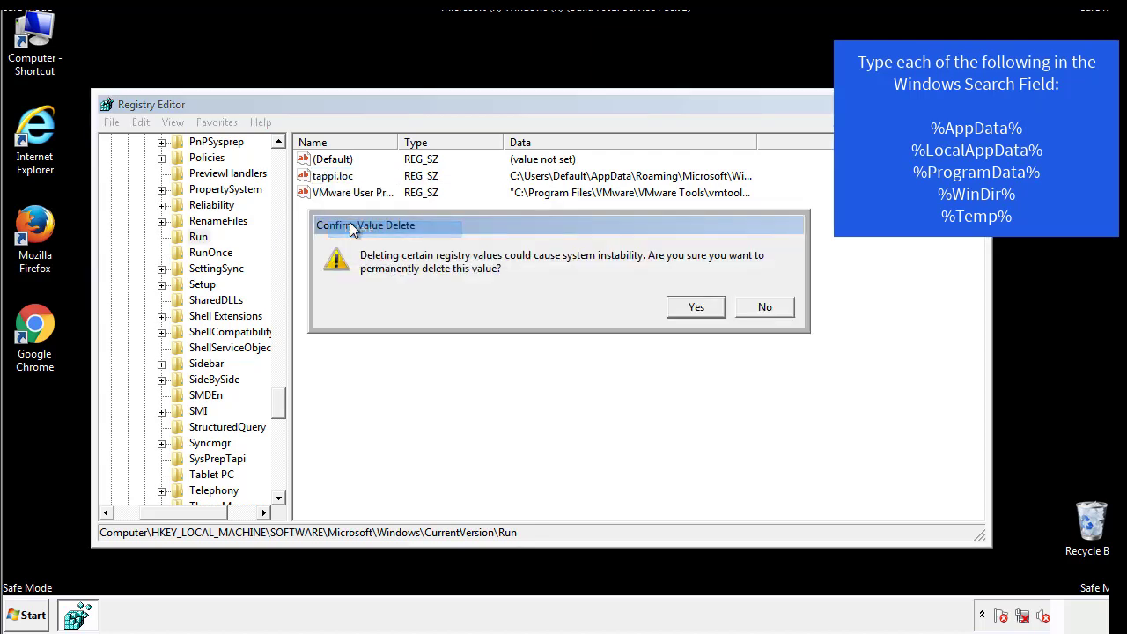
{"action": "left_click", "coordinate": [687, 311]}
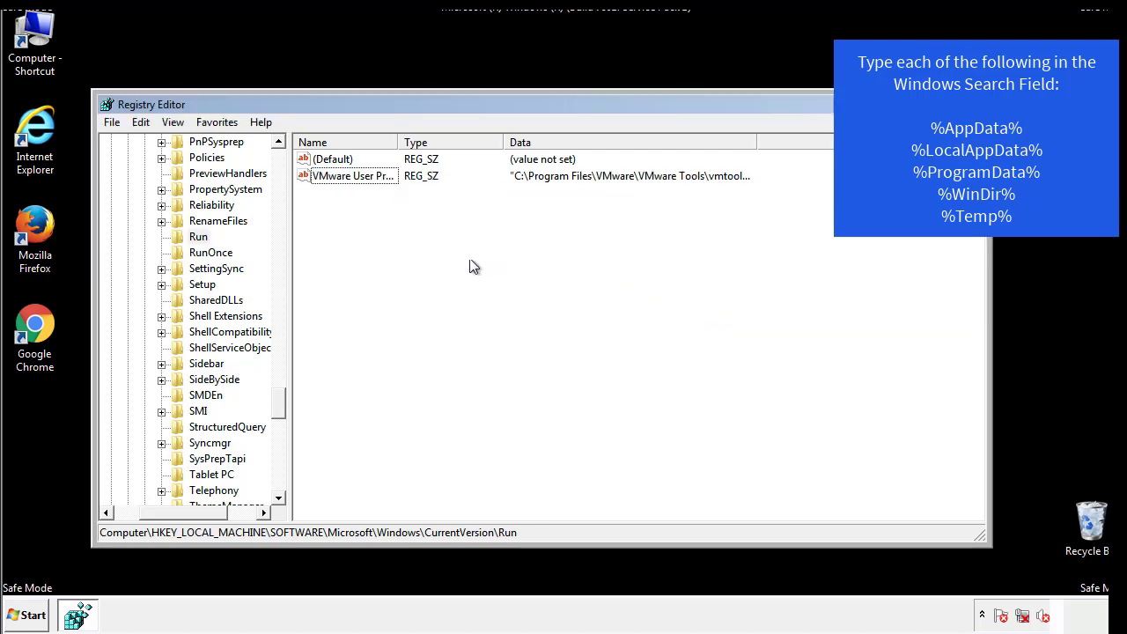
- Collapse the whole HKEY_LOCAL_MACHINE branch of the registry tree
{"action": "scroll", "coordinate": [278, 410], "scroll_direction": "down", "scroll_amount": 1}
{"action": "left_click_drag", "start_coordinate": [278, 410], "coordinate": [278, 476]}
{"action": "left_click_drag", "start_coordinate": [190, 515], "coordinate": [137, 525]}
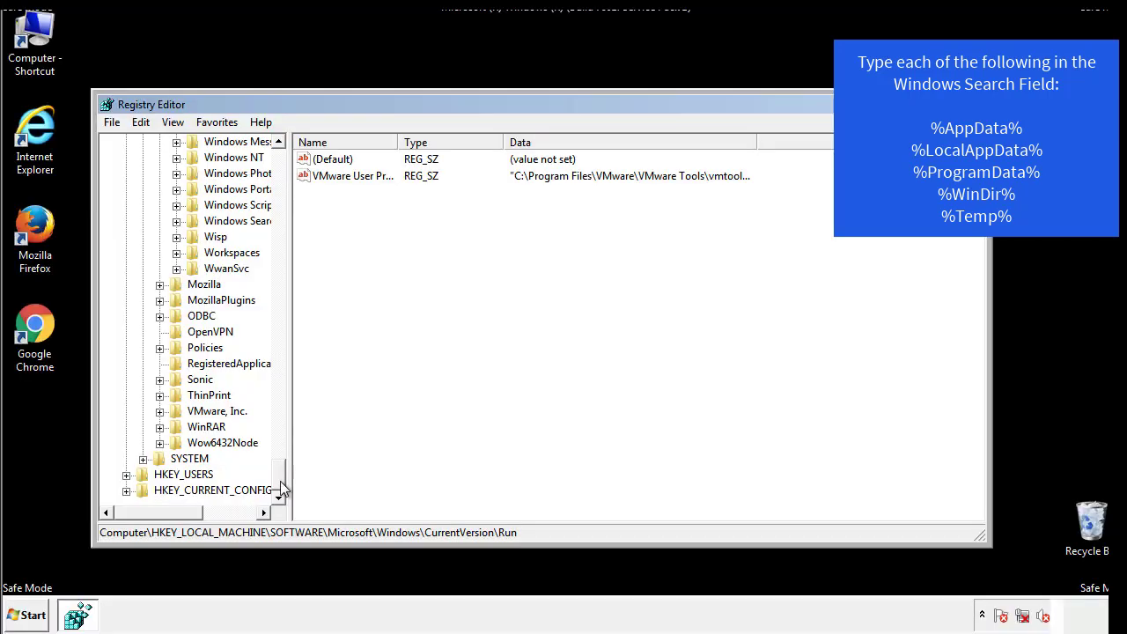
{"action": "left_click_drag", "start_coordinate": [281, 482], "coordinate": [287, 167]}
{"action": "left_click", "coordinate": [127, 189]}
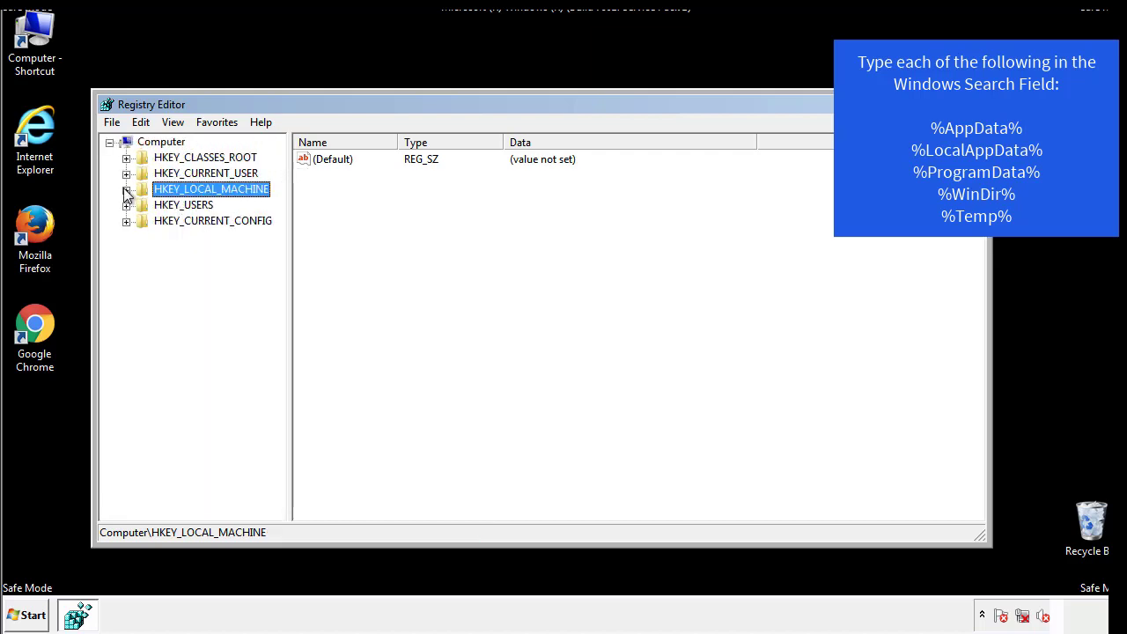
- Open the registry key HKEY_CURRENT_USER\Software\Microsoft\Windows\CurrentVersion\Run and check its values for suspicious entries
{"action": "left_click", "coordinate": [127, 174]}
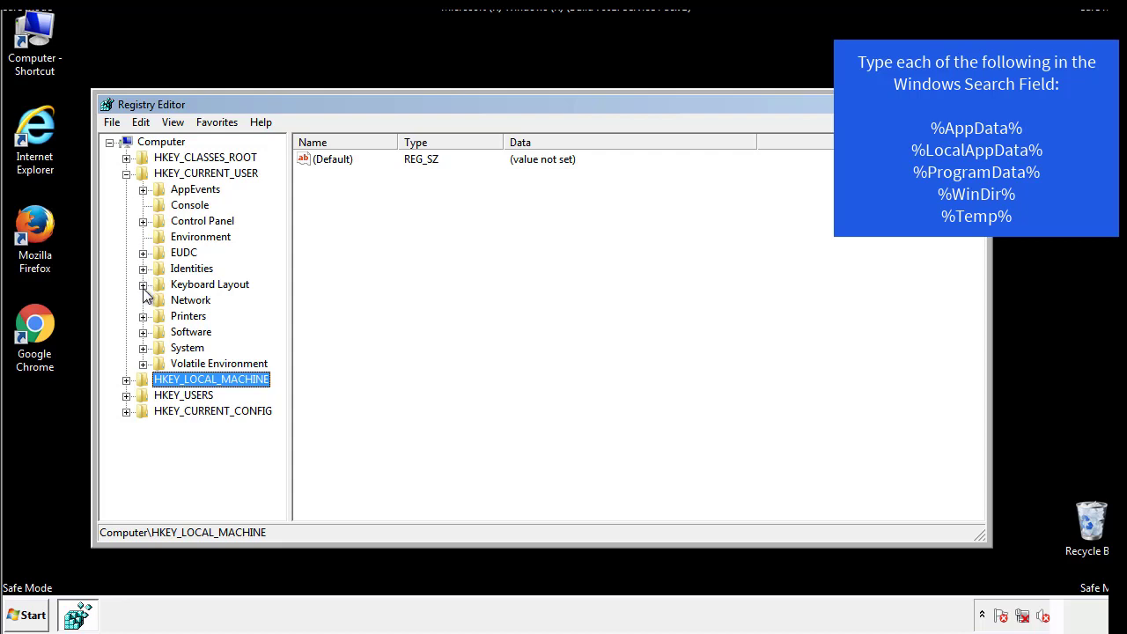
{"action": "left_click", "coordinate": [144, 337]}
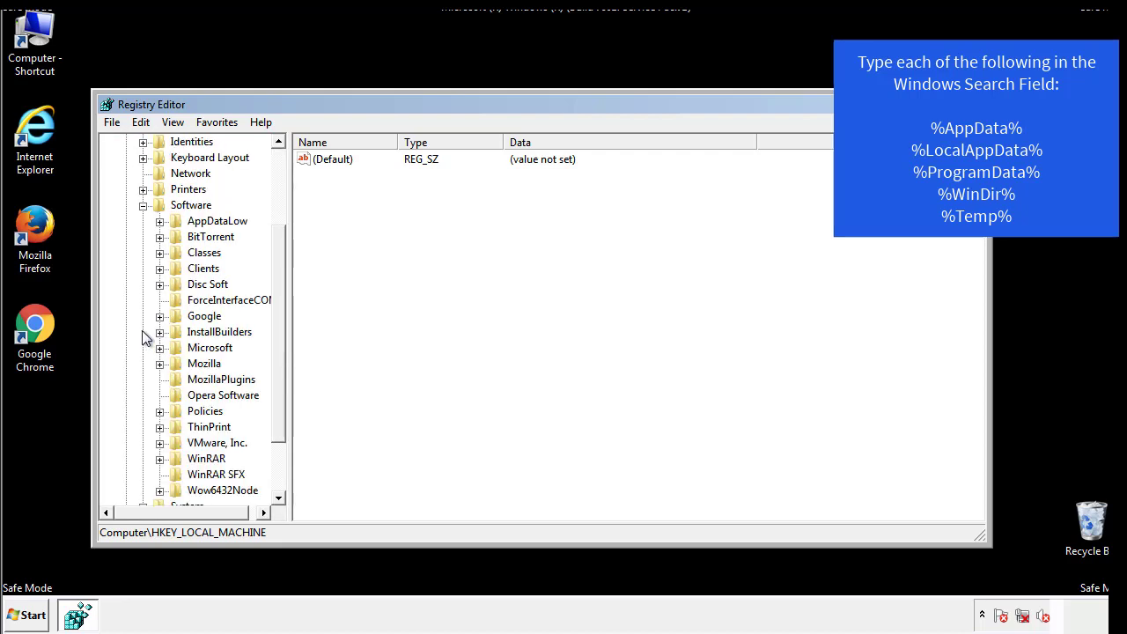
{"action": "left_click_drag", "start_coordinate": [276, 320], "coordinate": [276, 336]}
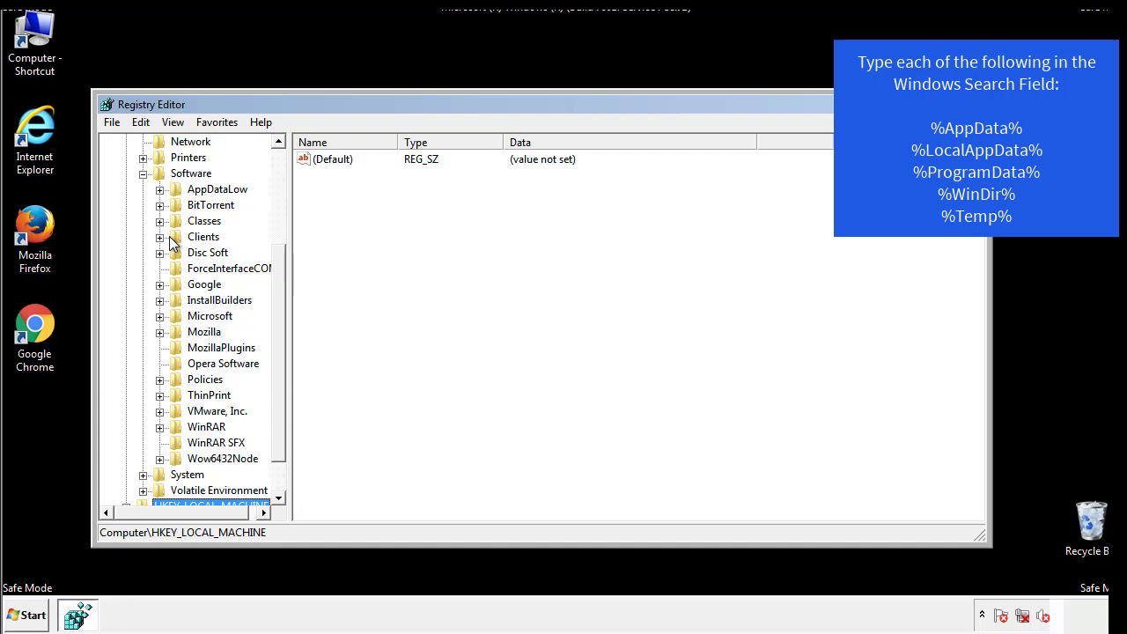
{"action": "left_click", "coordinate": [159, 316]}
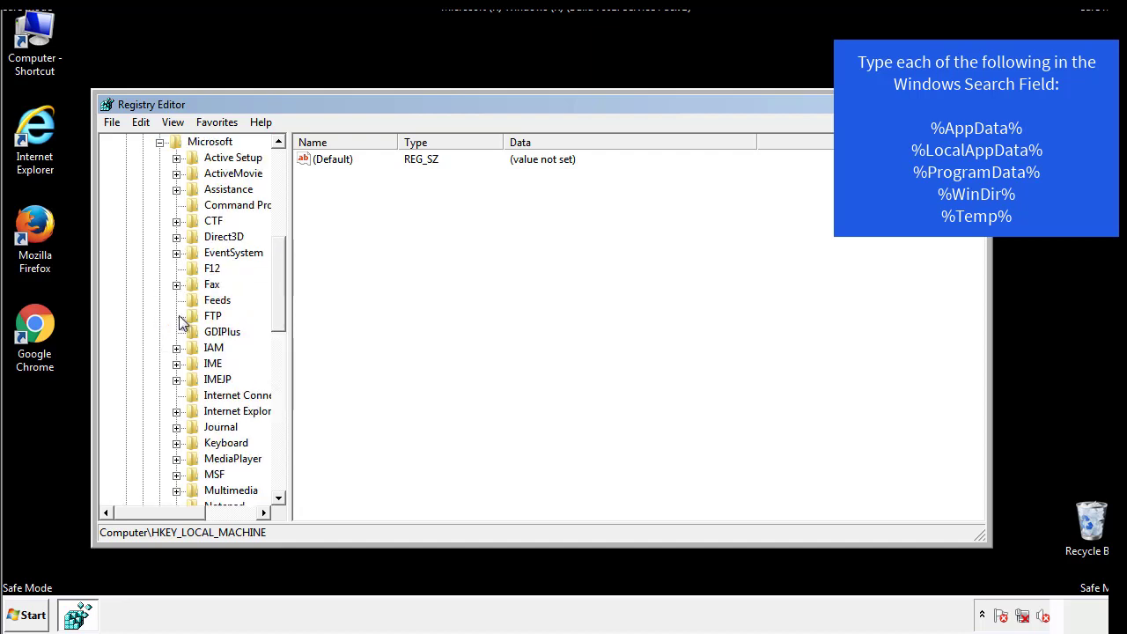
{"action": "left_click_drag", "start_coordinate": [279, 264], "coordinate": [277, 367]}
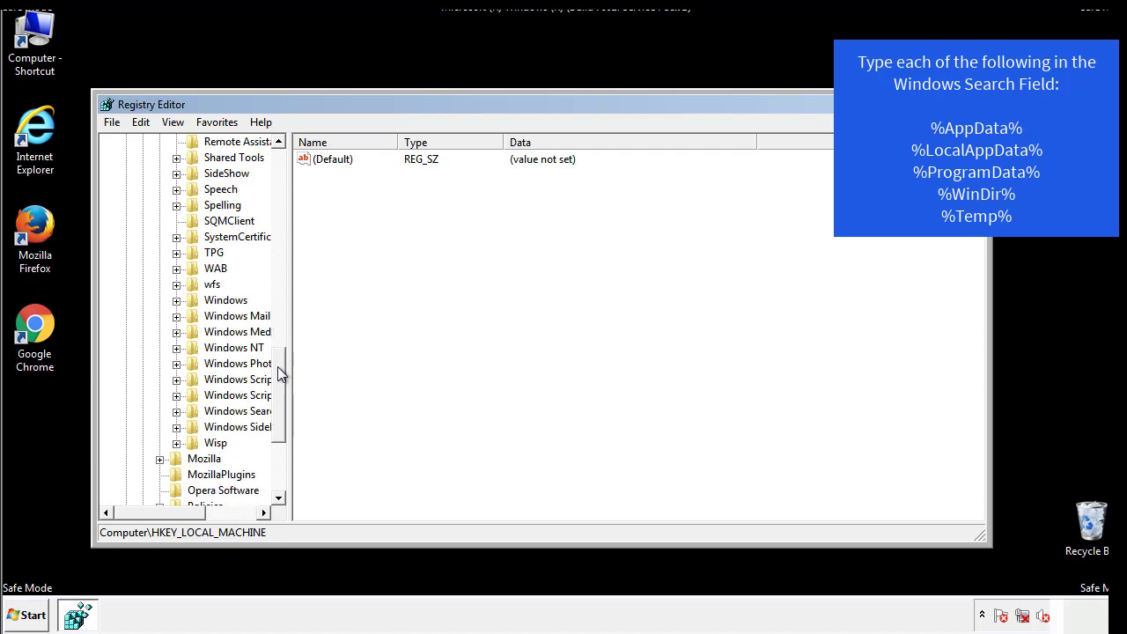
{"action": "left_click", "coordinate": [176, 300]}
{"action": "left_click", "coordinate": [194, 316]}
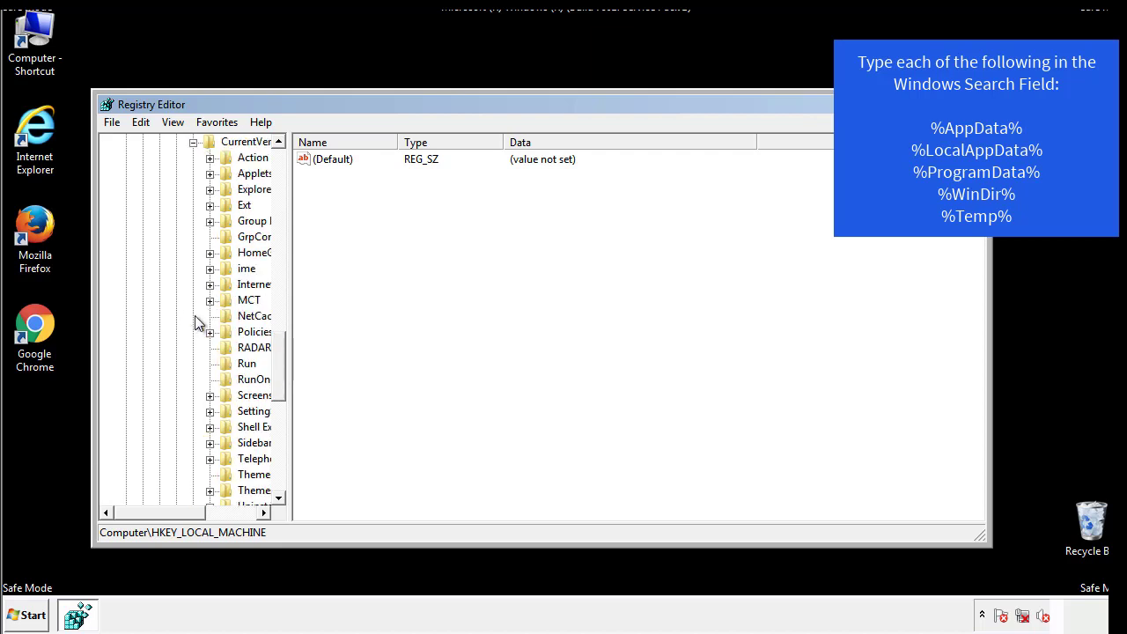
{"action": "left_click_drag", "start_coordinate": [171, 517], "coordinate": [198, 513]}
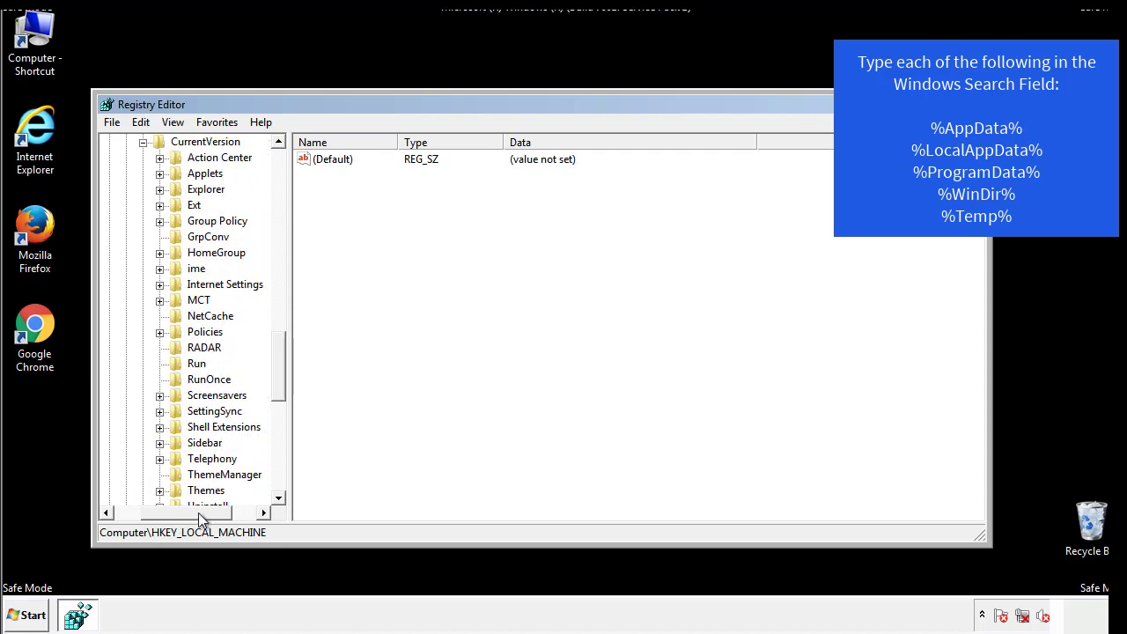
{"action": "left_click", "coordinate": [195, 364]}
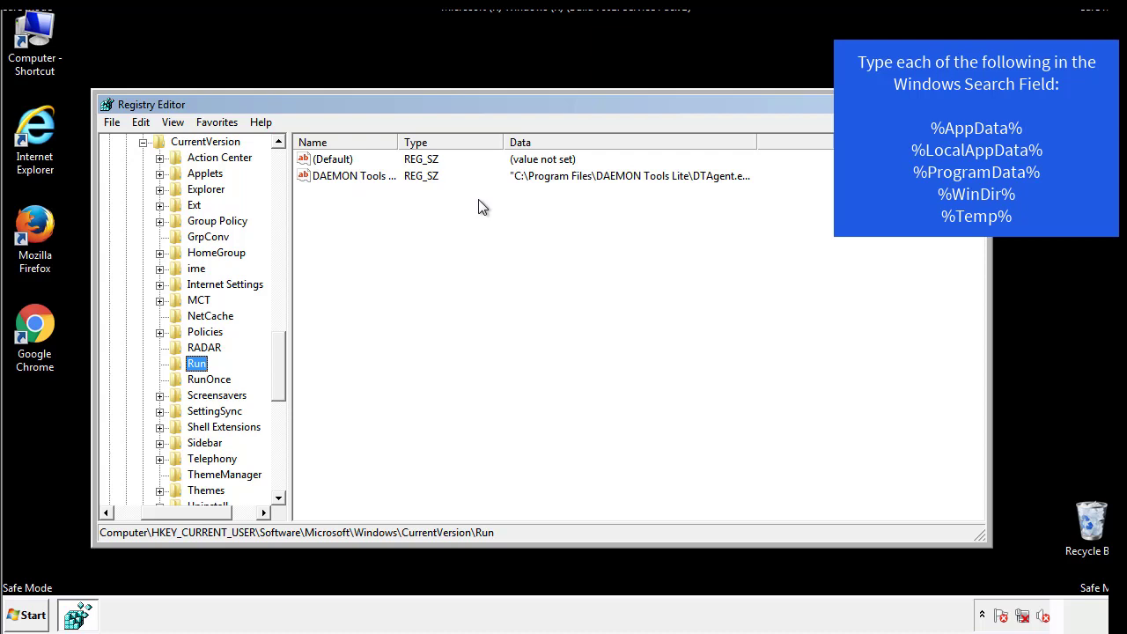
{"action": "left_click", "coordinate": [517, 210]}
- Collapse the Windows key under HKEY_CURRENT_USER\Software\Microsoft and return to the start of the registry tree
{"action": "left_click_drag", "start_coordinate": [186, 510], "coordinate": [165, 511]}
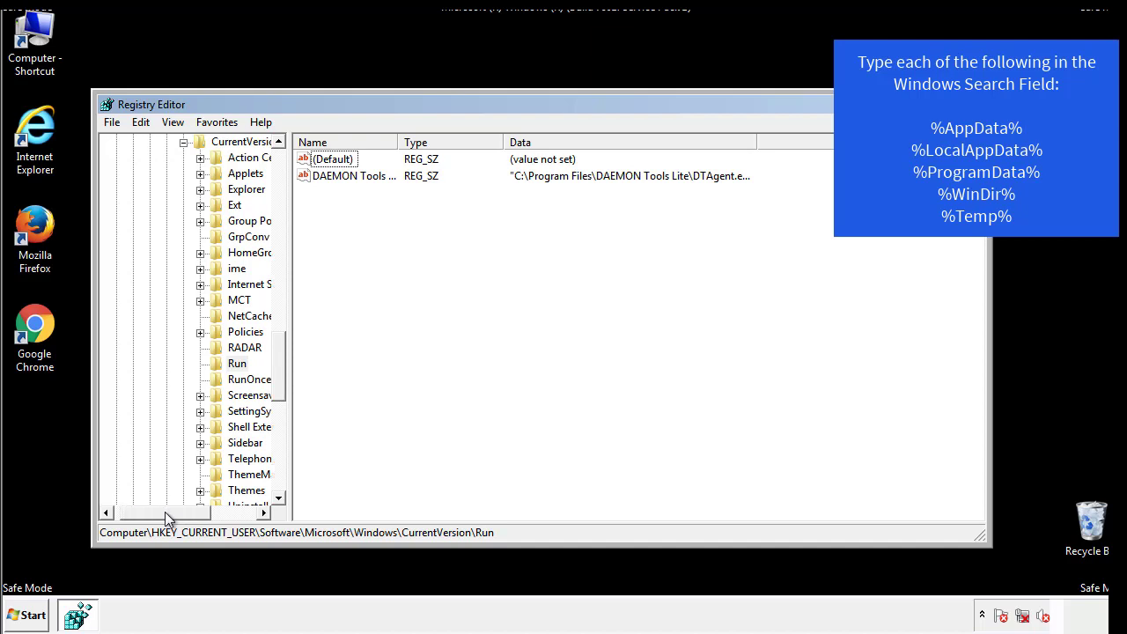
{"action": "left_click_drag", "start_coordinate": [283, 380], "coordinate": [279, 368]}
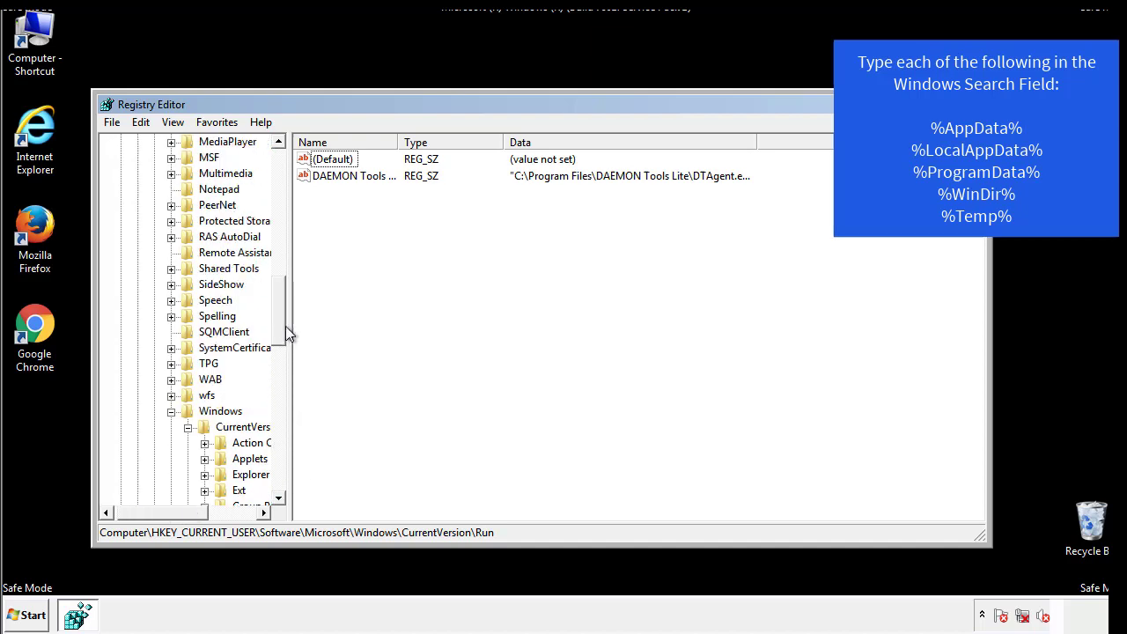
{"action": "left_click", "coordinate": [172, 412]}
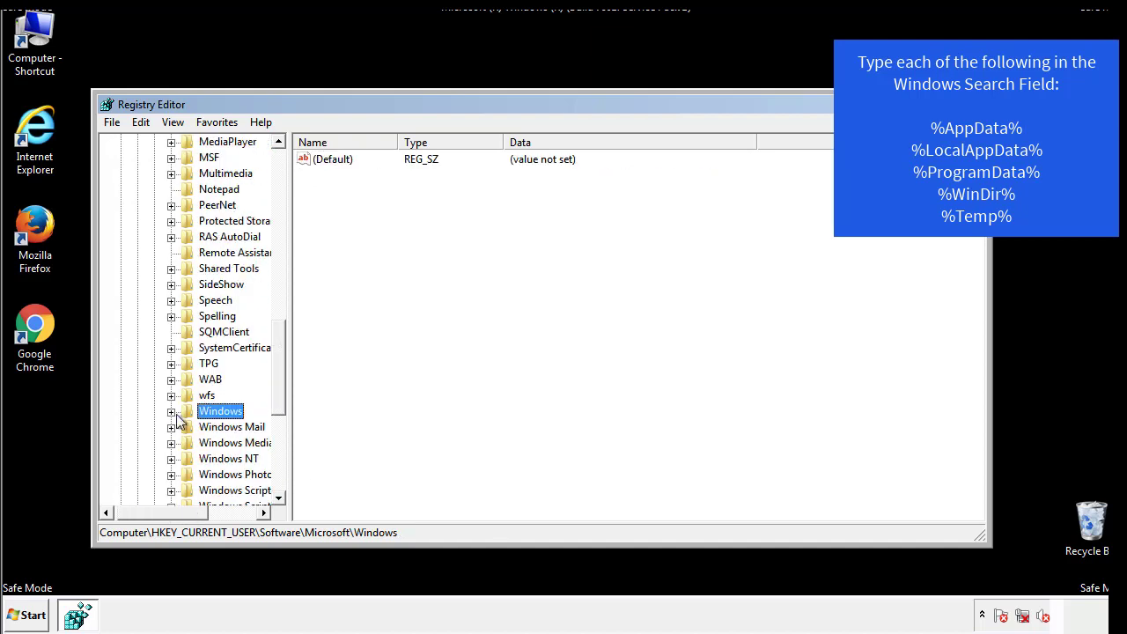
{"action": "left_click_drag", "start_coordinate": [282, 392], "coordinate": [283, 218]}
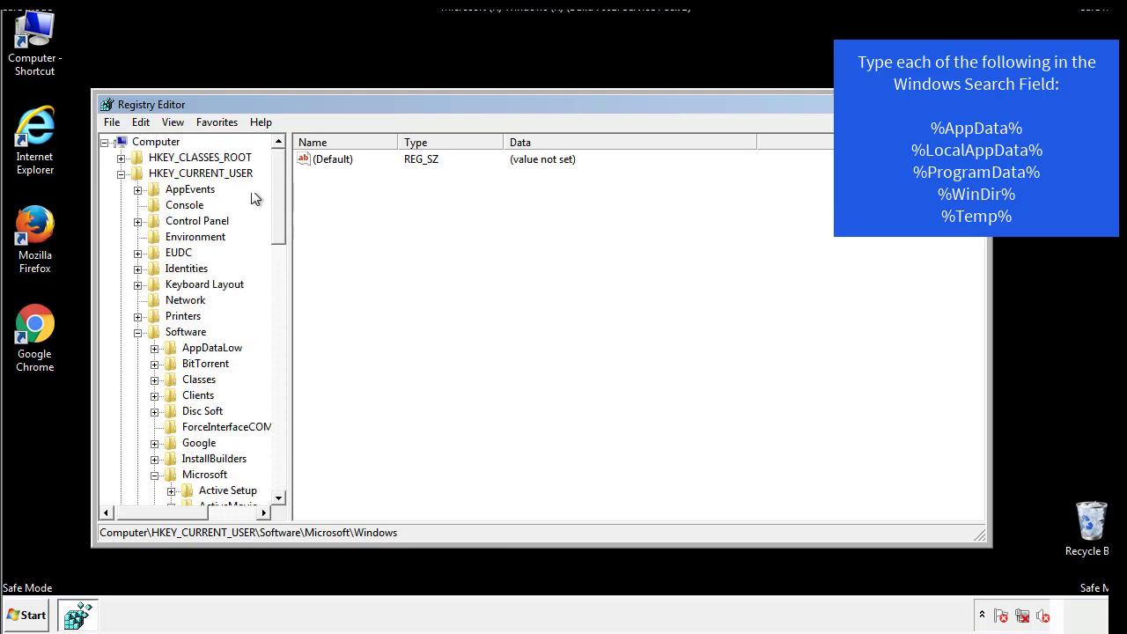
- Search the registry's keys, values and data for %temp%
{"action": "left_click", "coordinate": [144, 122]}
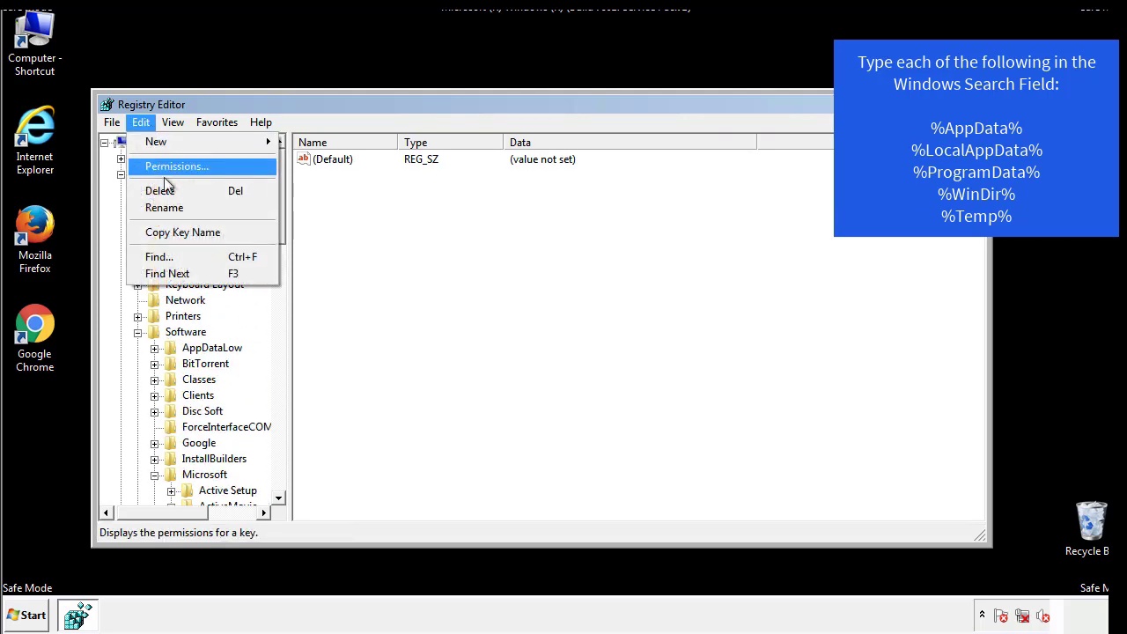
{"action": "left_click", "coordinate": [159, 256]}
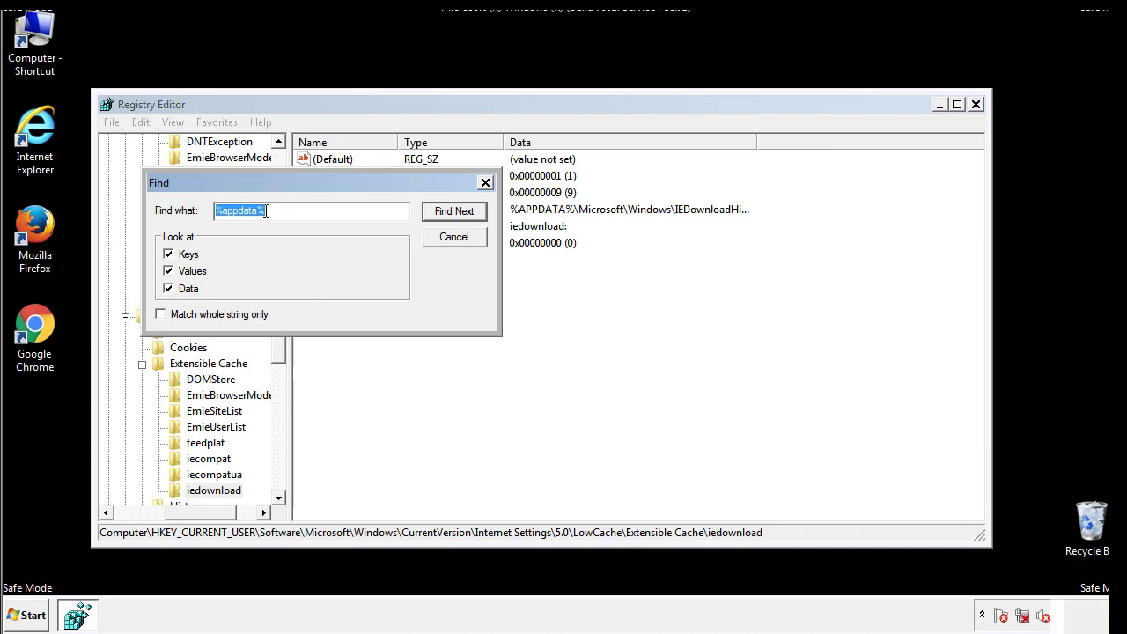
{"action": "type", "text": "%temp%"}
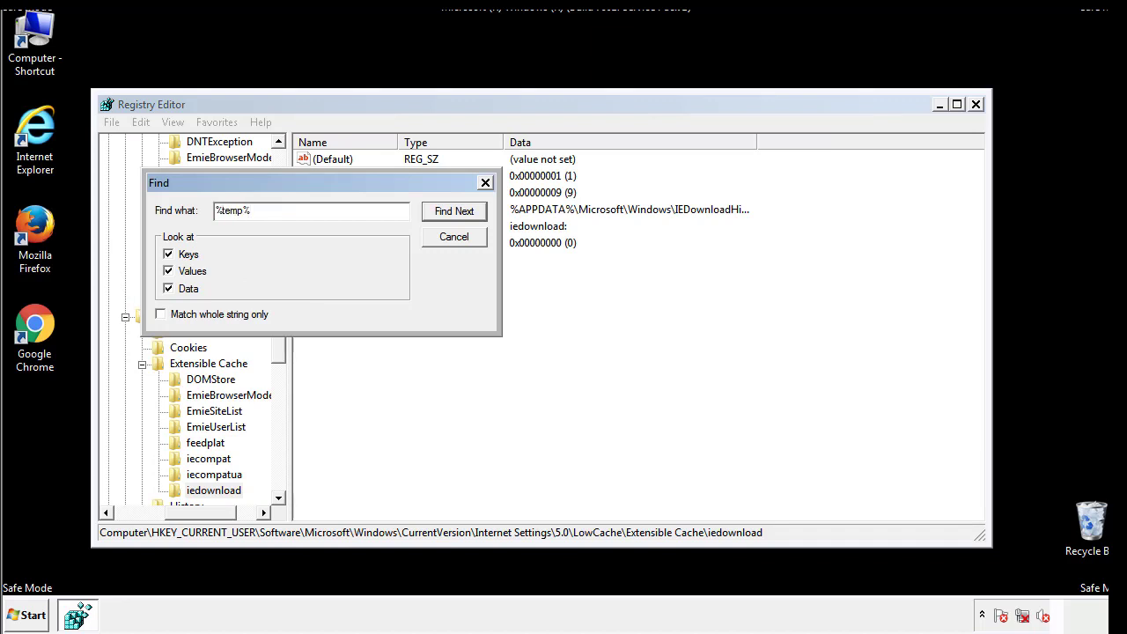
{"action": "key", "text": "Return"}
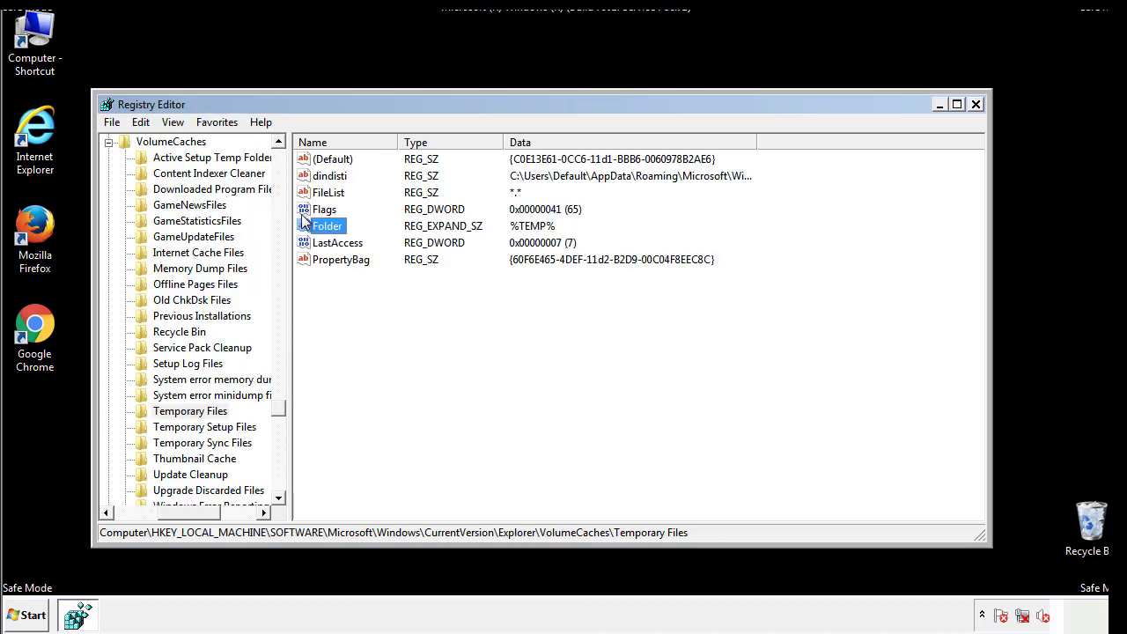
- Permanently delete all values in the VolumeCaches\Temporary Files key and close the Registry Editor
{"action": "left_click", "coordinate": [465, 308]}
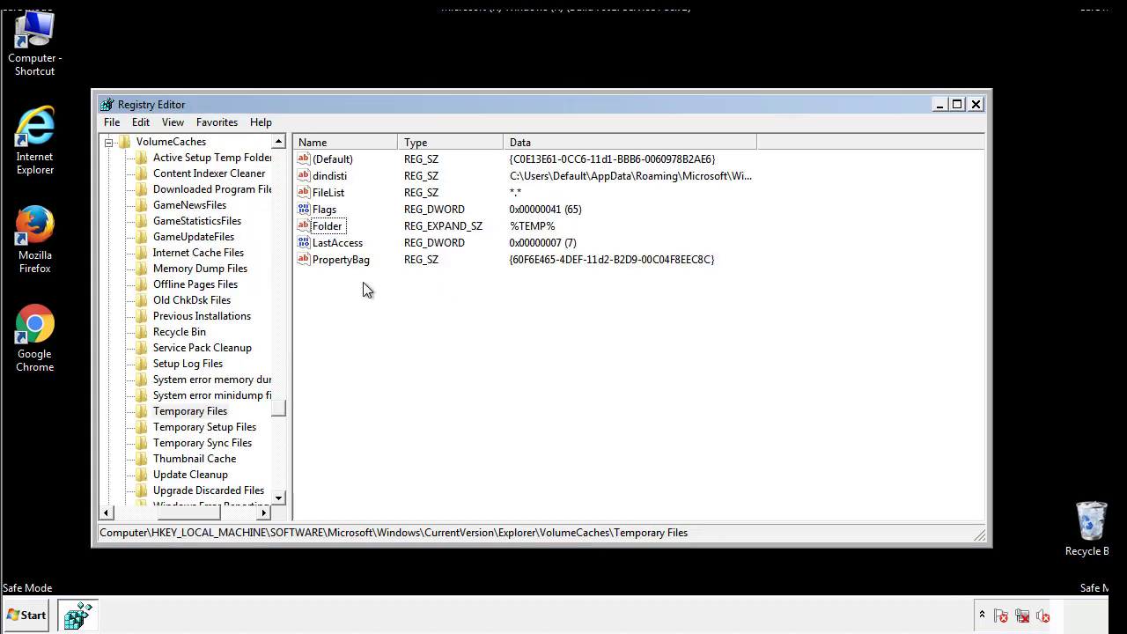
{"action": "left_click_drag", "start_coordinate": [362, 283], "coordinate": [319, 164]}
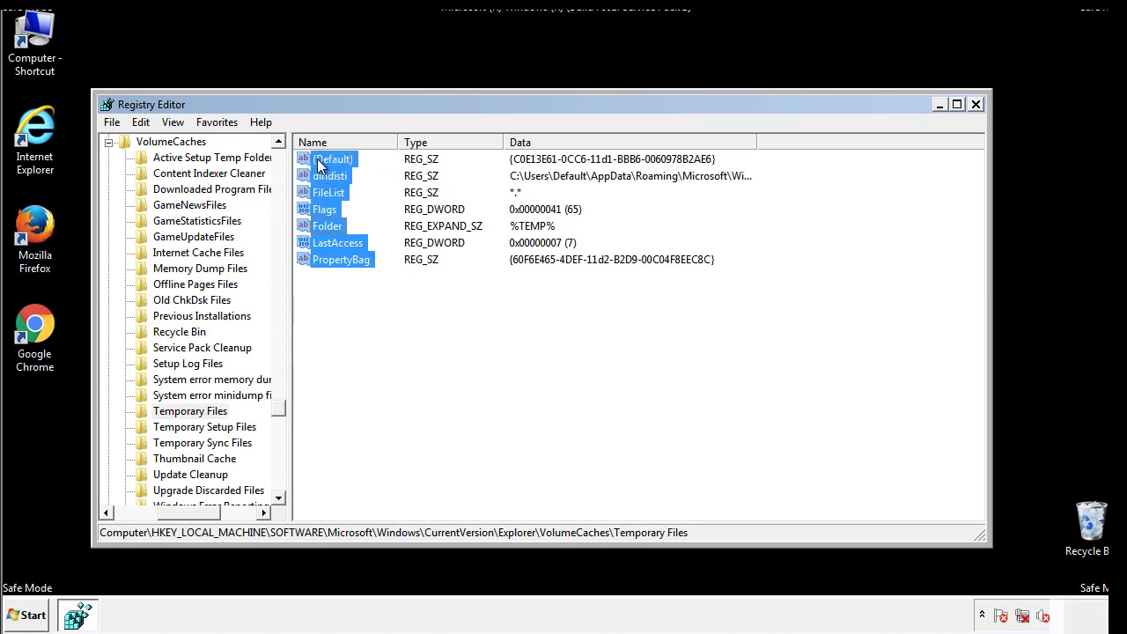
{"action": "right_click", "coordinate": [319, 166]}
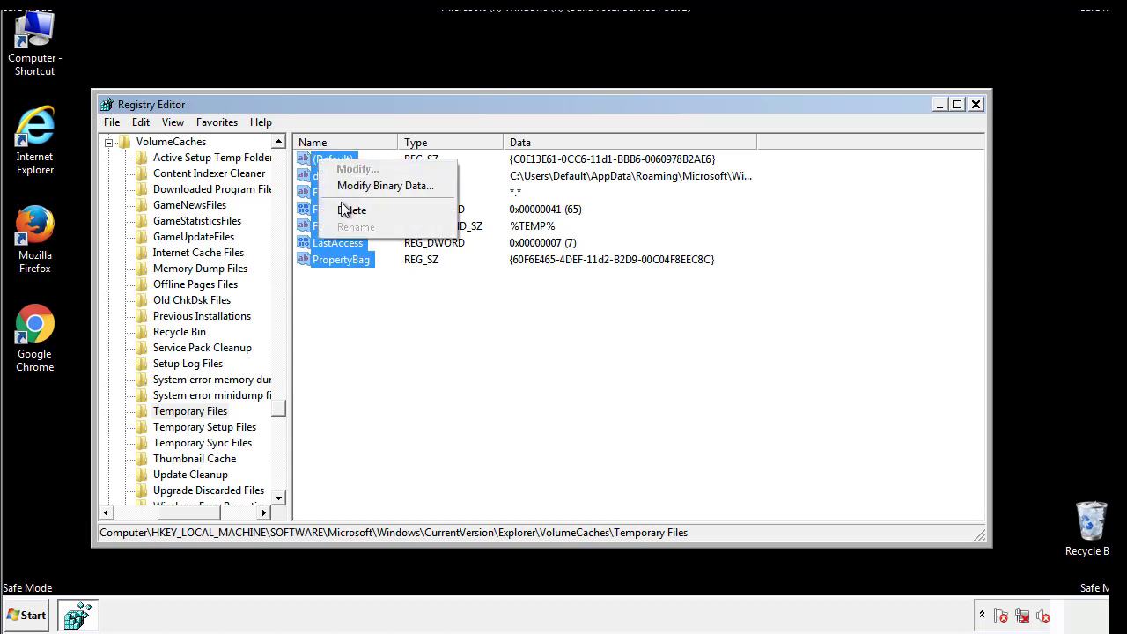
{"action": "left_click", "coordinate": [344, 212]}
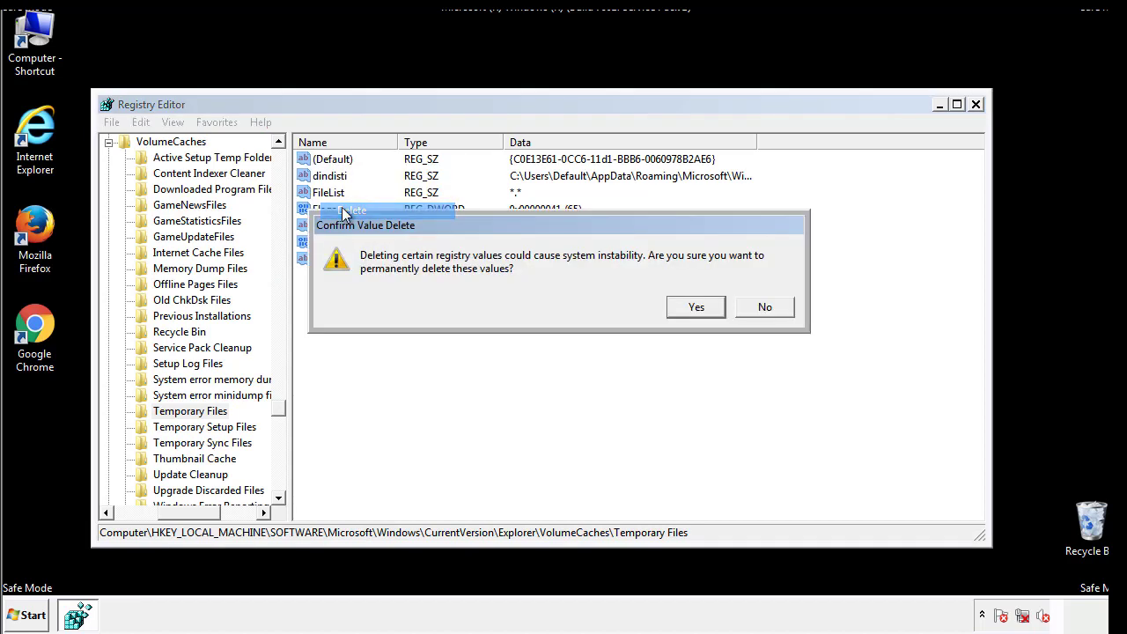
{"action": "left_click", "coordinate": [701, 307]}
{"action": "left_click", "coordinate": [388, 209]}
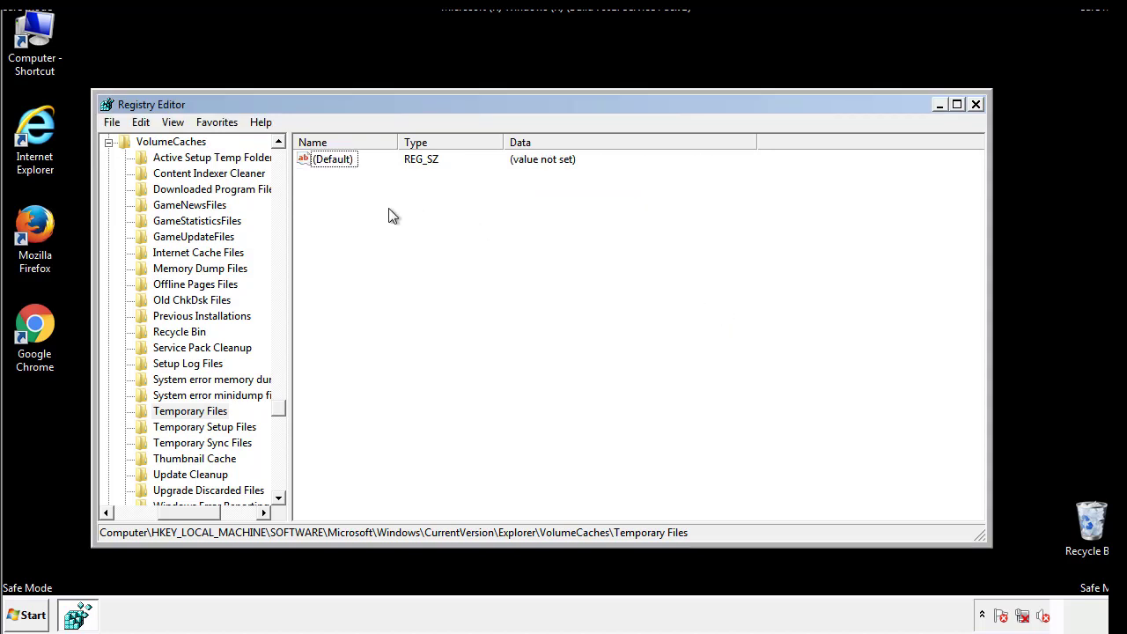
{"action": "left_click", "coordinate": [977, 105]}
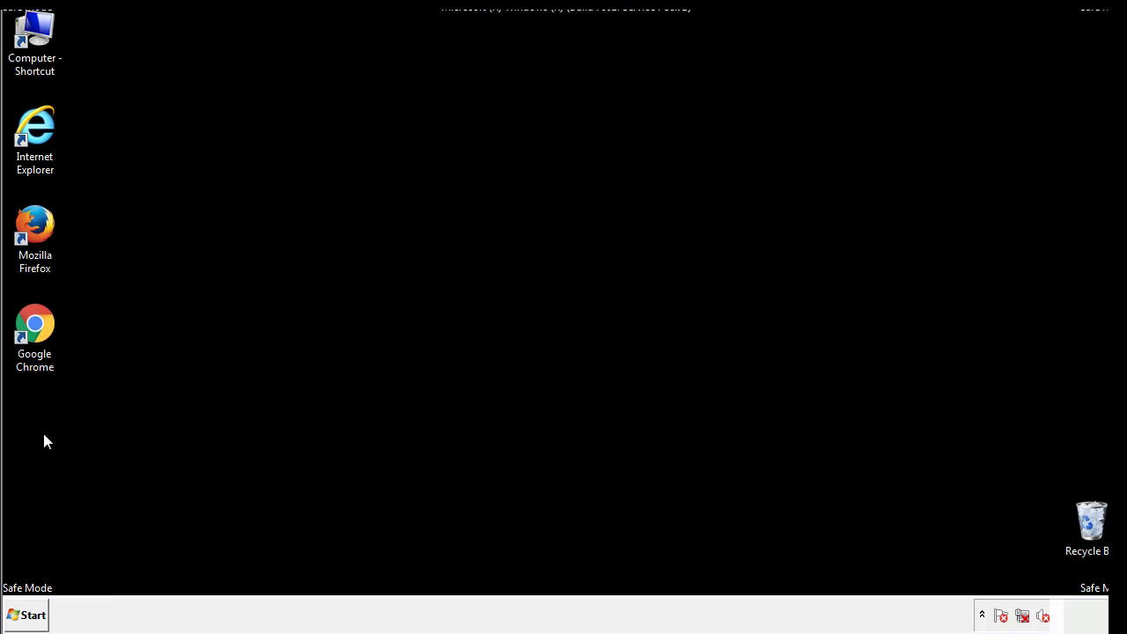
- Launch the System Configuration utility by running msconfig
{"action": "left_click", "coordinate": [22, 616]}
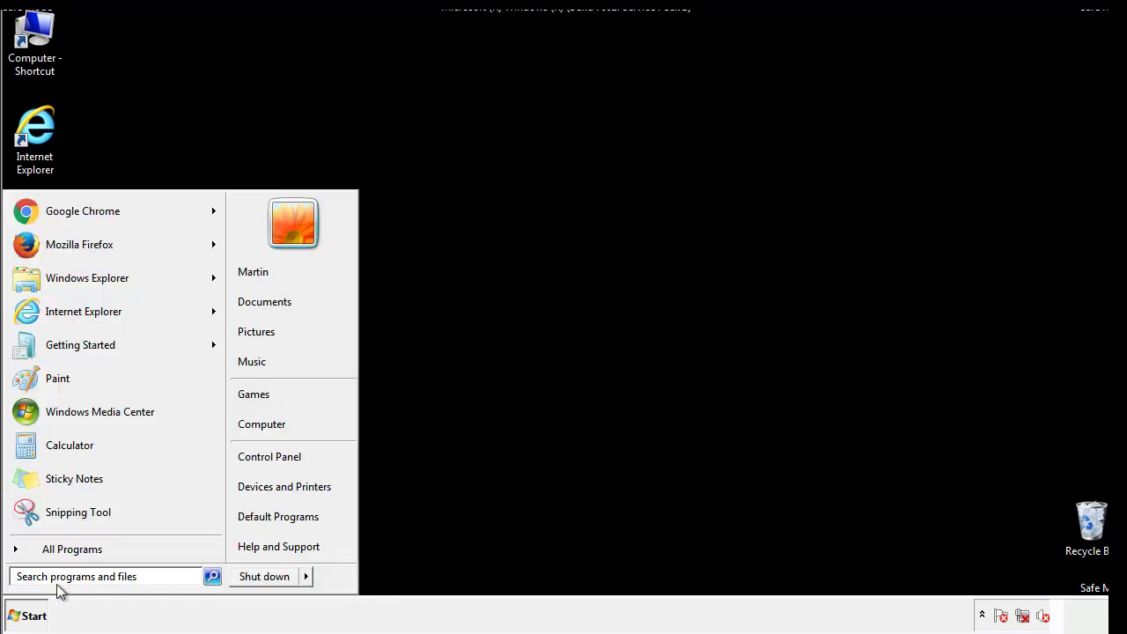
{"action": "type", "text": "mscon"}
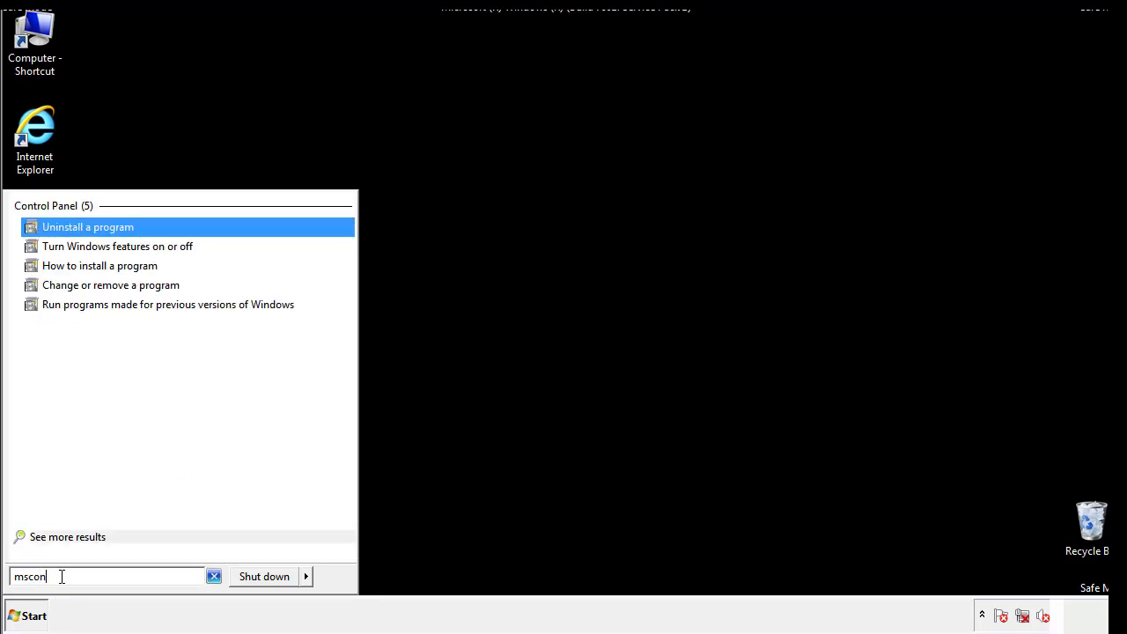
{"action": "type", "text": "fig"}
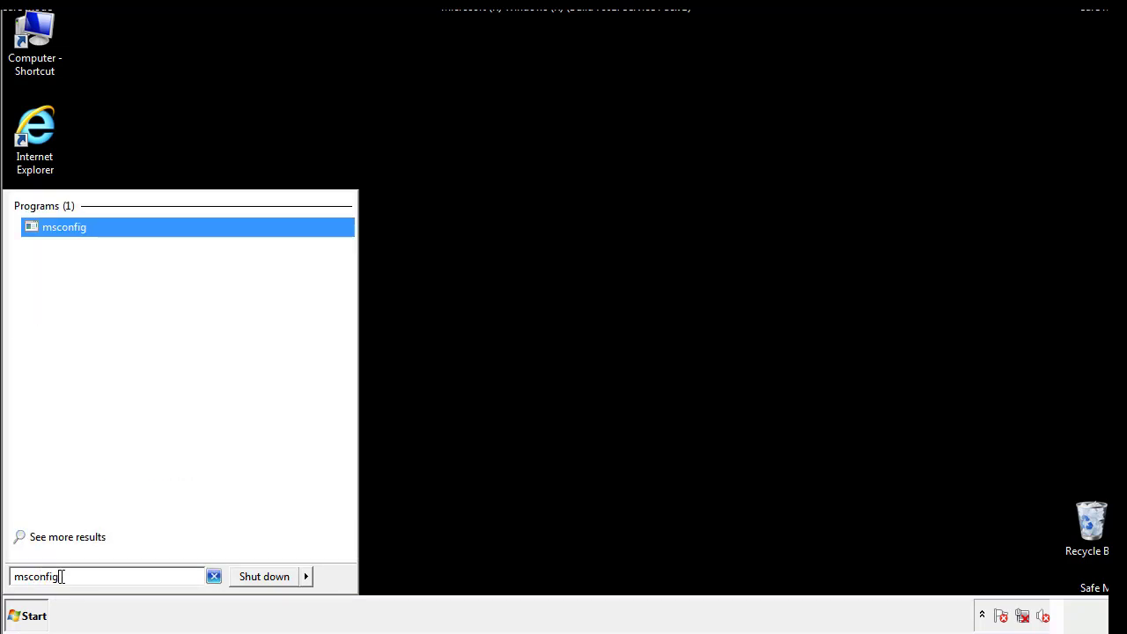
{"action": "key", "text": "Return"}
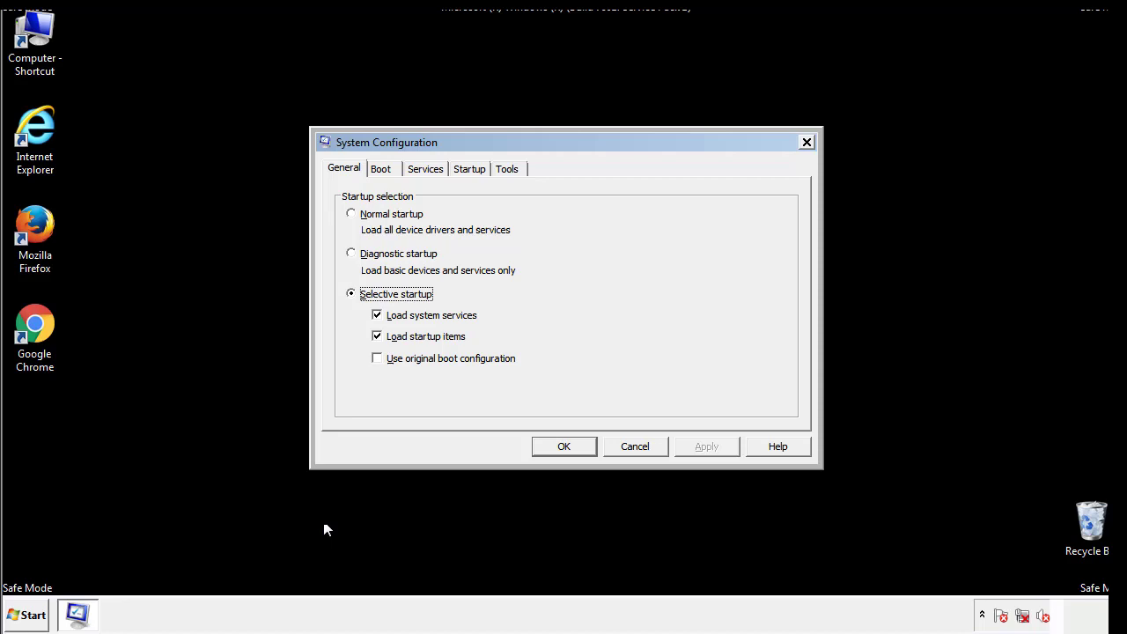
- Turn off Safe boot in the boot options, apply the change and restart the computer
{"action": "left_click", "coordinate": [380, 168]}
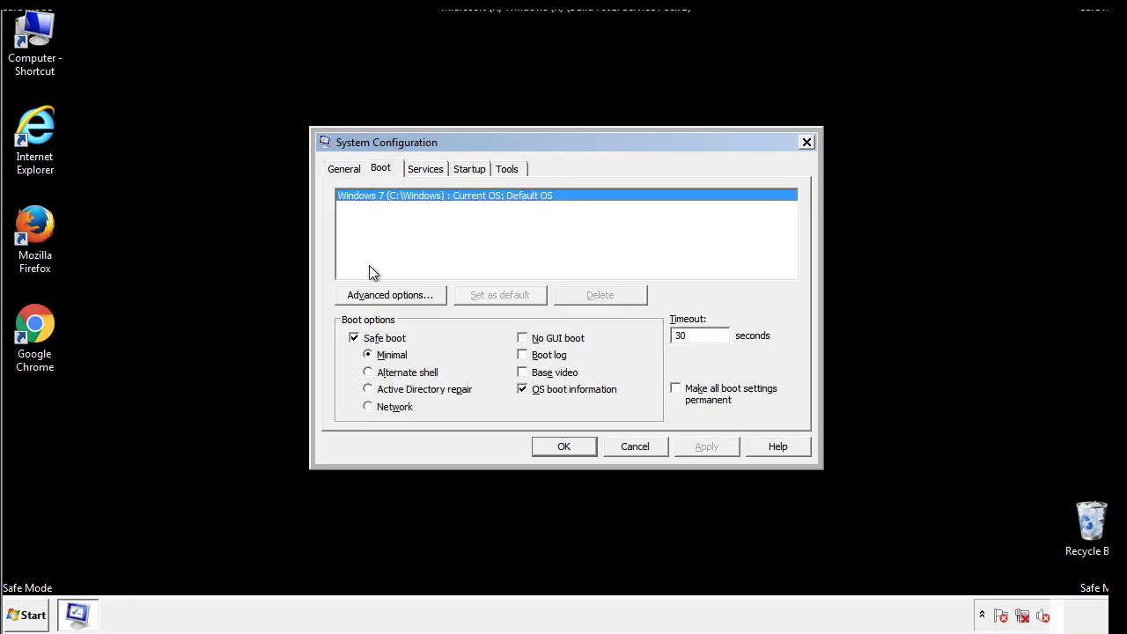
{"action": "left_click", "coordinate": [358, 344]}
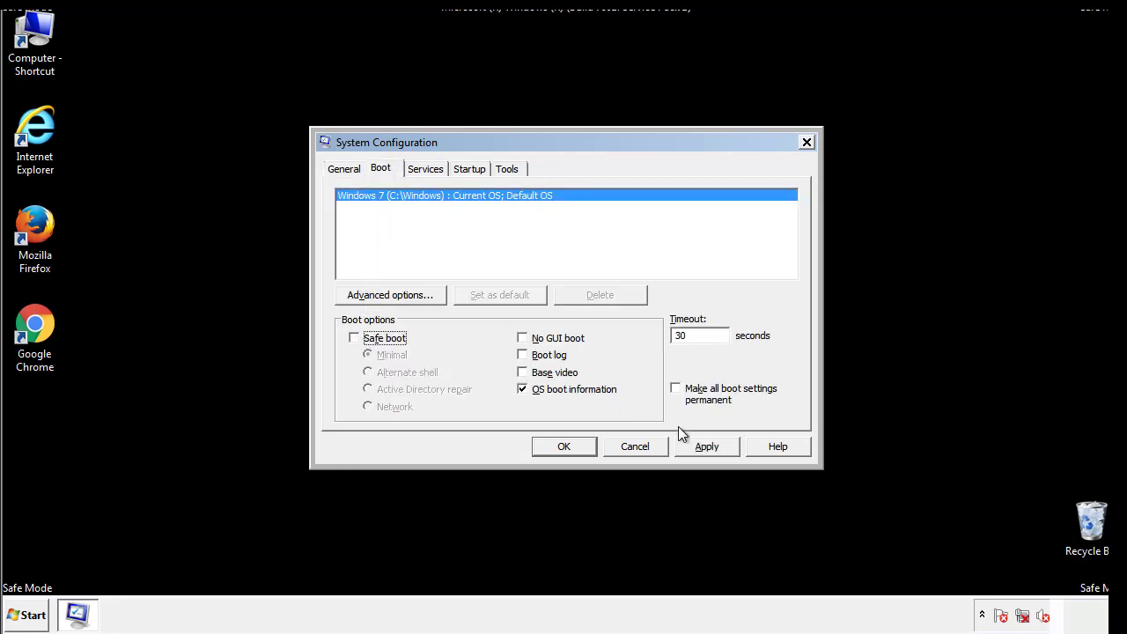
{"action": "left_click", "coordinate": [709, 445]}
{"action": "left_click", "coordinate": [560, 447]}
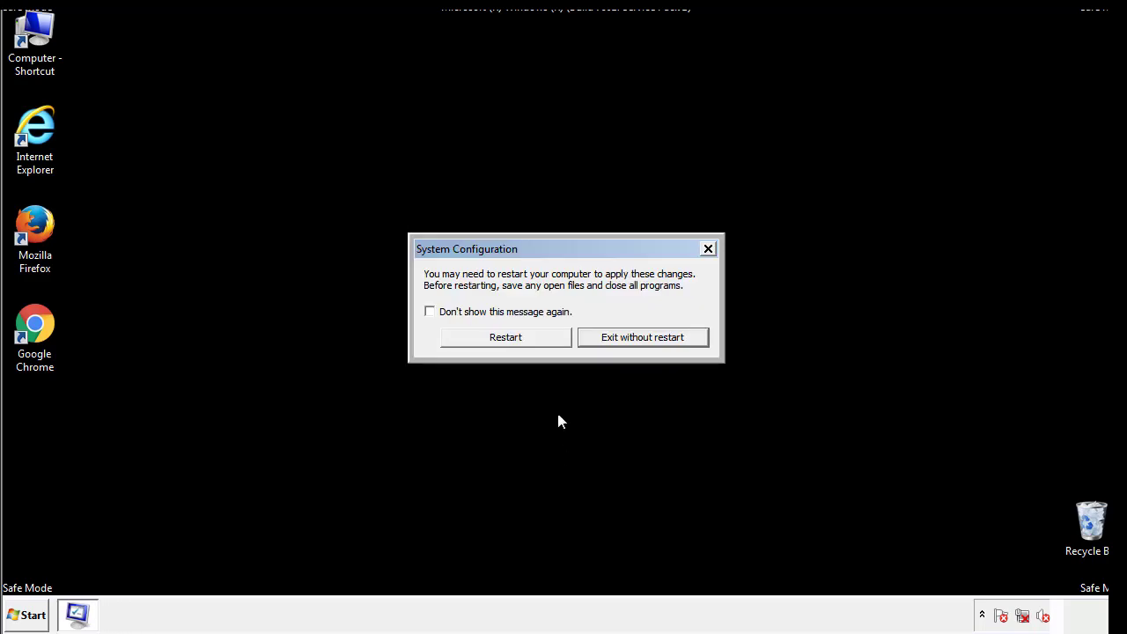
{"action": "left_click", "coordinate": [522, 343]}
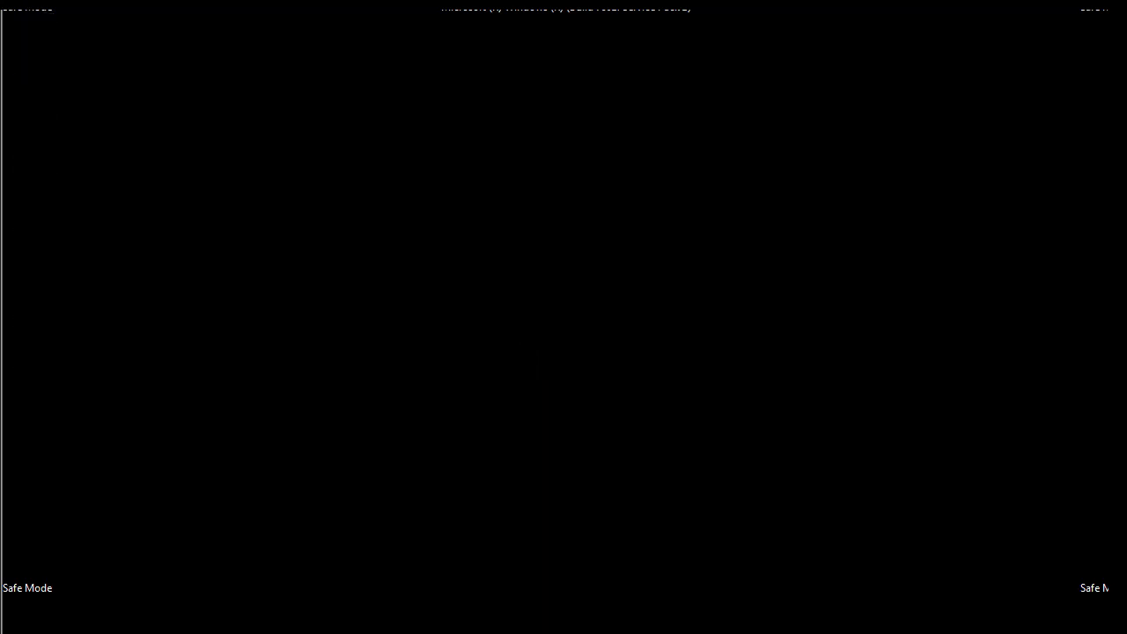